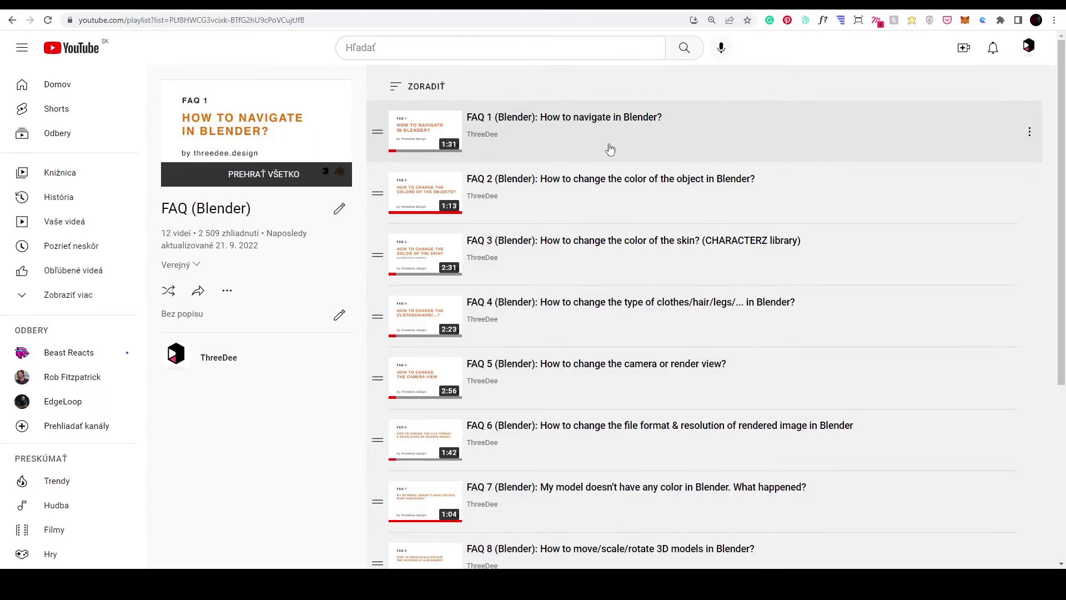
Look through the video titles in the FAQ (Blender) playlist on YouTube
scroll(606, 155, "down", 2)
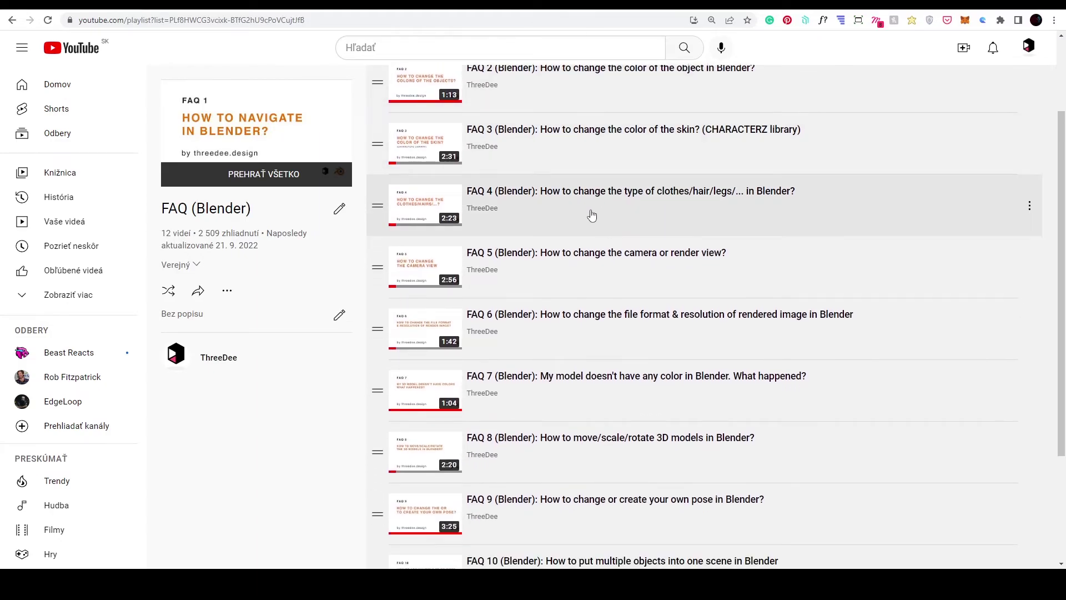
scroll(591, 214, "down", 3)
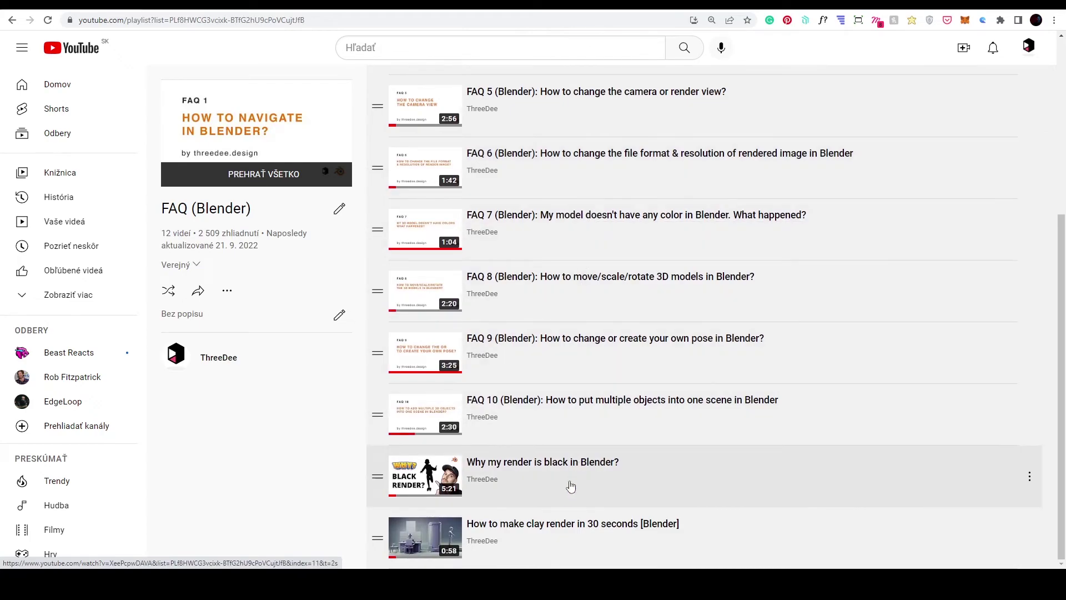
scroll(557, 533, "up", 5)
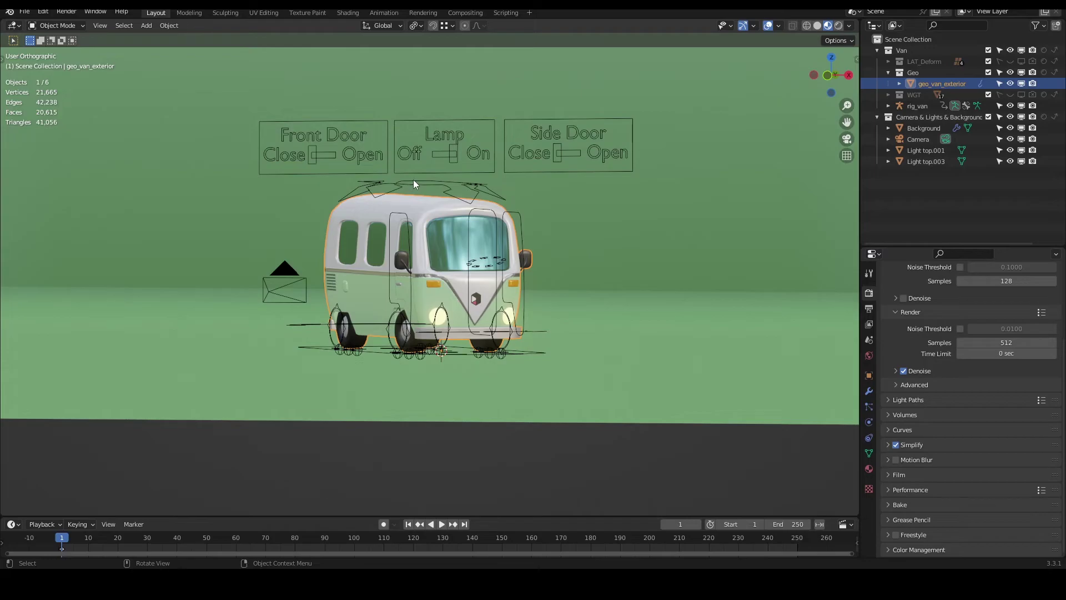
Collapse the Van collection in the outliner and select the Background object
mouse_move(413, 179)
middle_mouse_down()
mouse_move(411, 188)
mouse_move(364, 183)
mouse_move(441, 189)
mouse_move(413, 182)
middle_mouse_up()
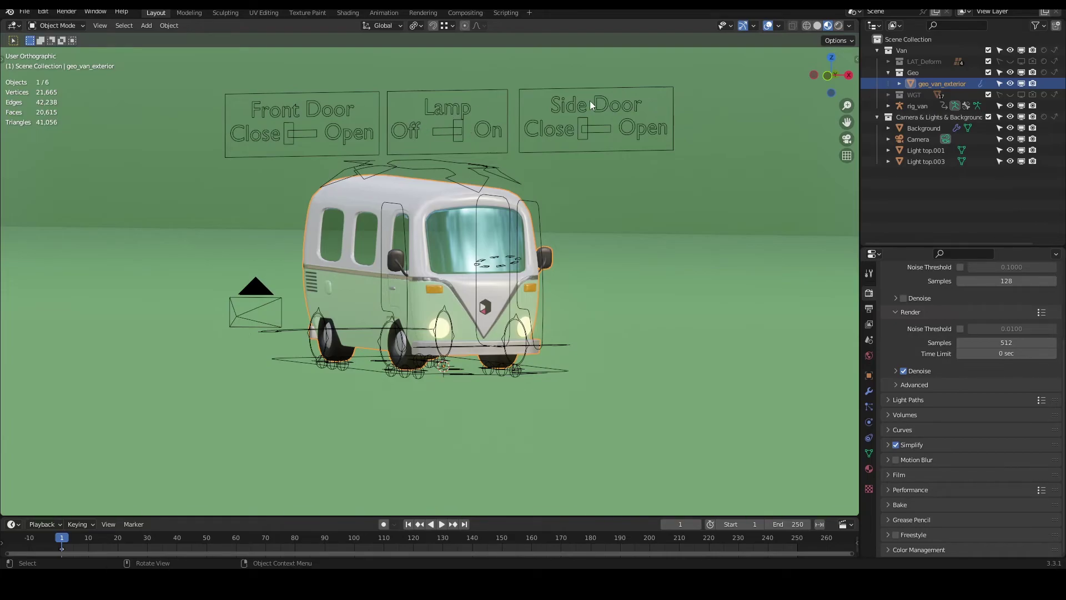
scroll(251, 84, "up", 1)
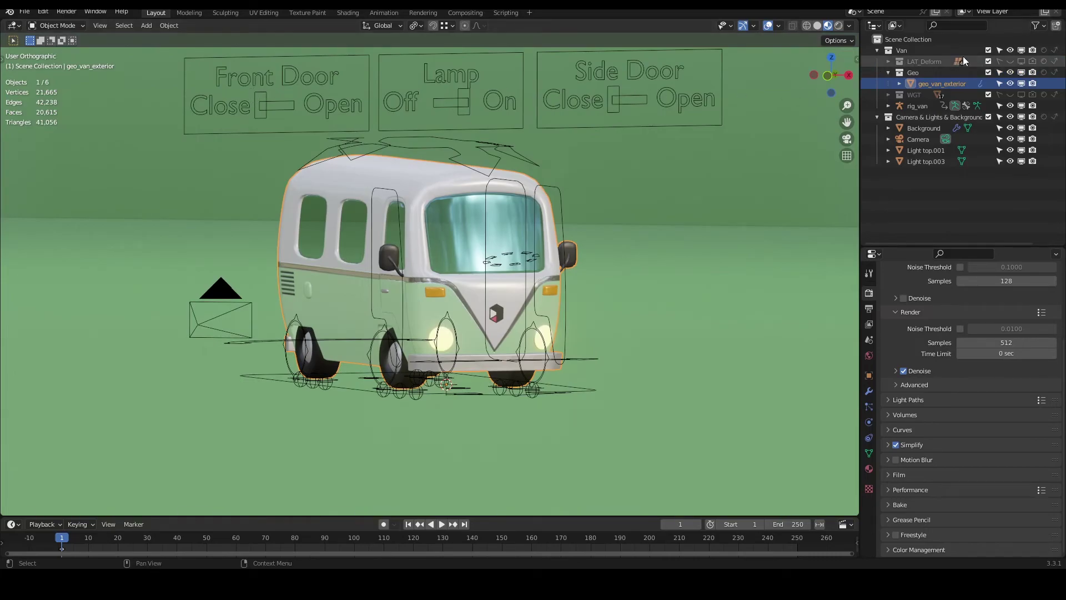
left_click(877, 117)
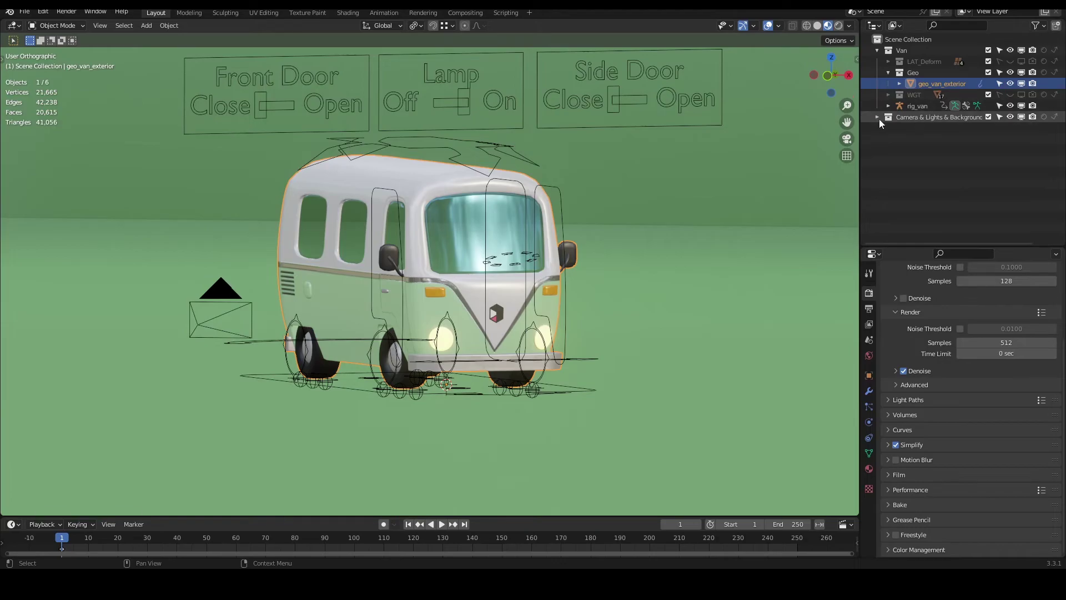
left_click(878, 117)
left_click(879, 51)
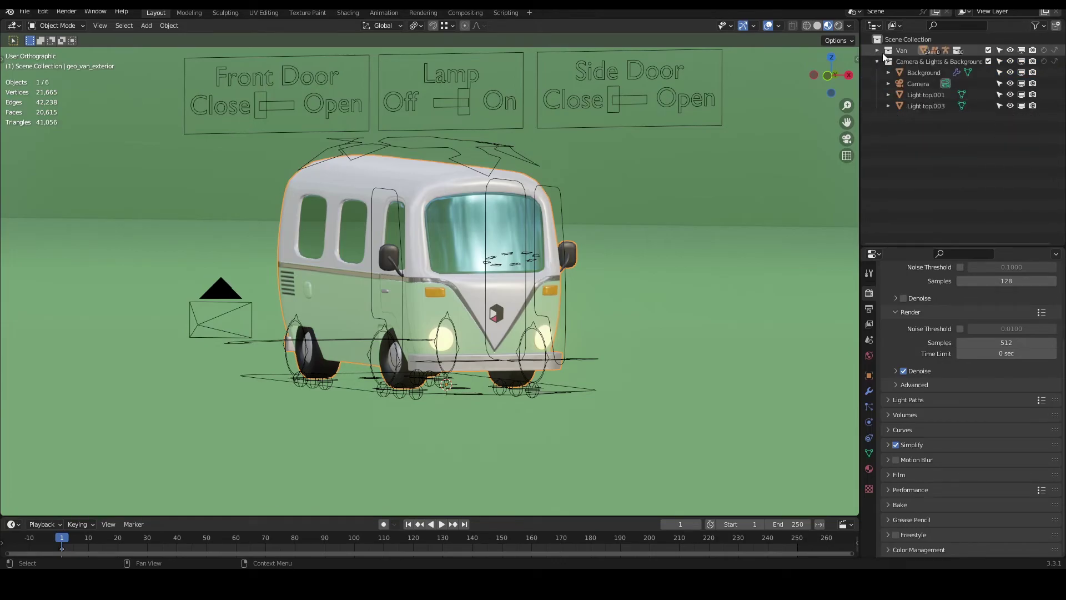
left_click(923, 73)
Select the van's control rig and switch it to Pose Mode
left_click(341, 141)
key("ctrl+Tab")
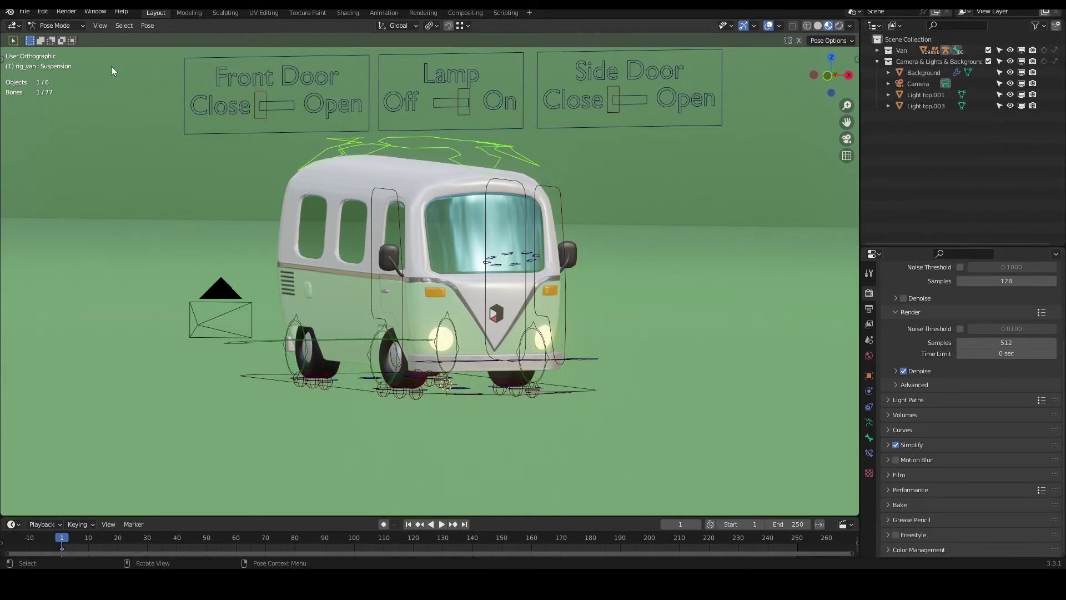
left_click(71, 26)
left_click(65, 66)
Try moving the Steering control in front of the van to turn the front wheels
middle_click_drag(280, 339, 317, 344)
middle_click_drag(363, 387, 598, 376)
left_click(598, 376)
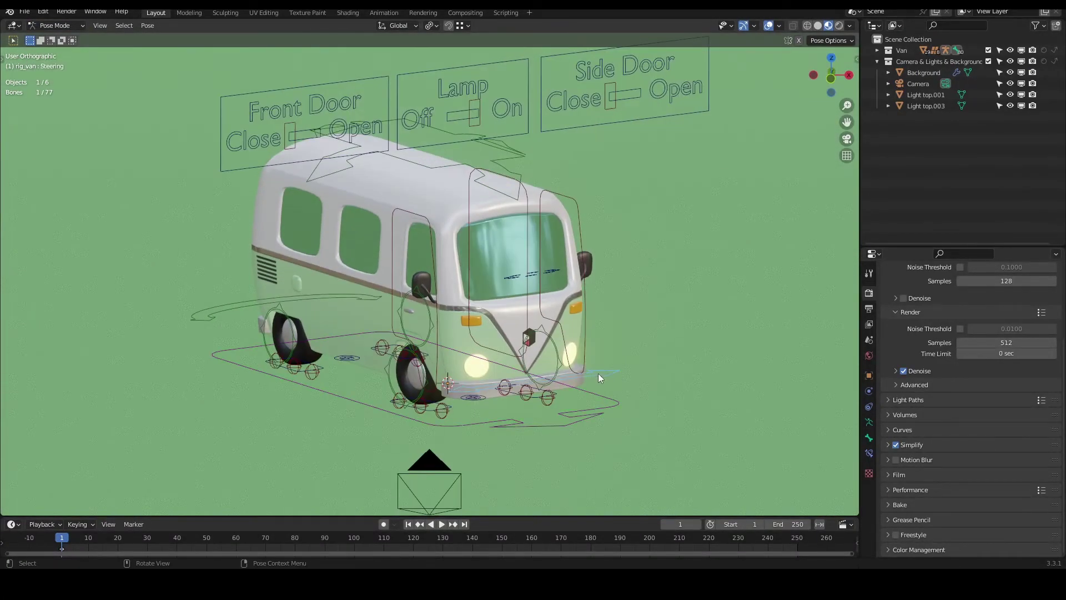
key("g")
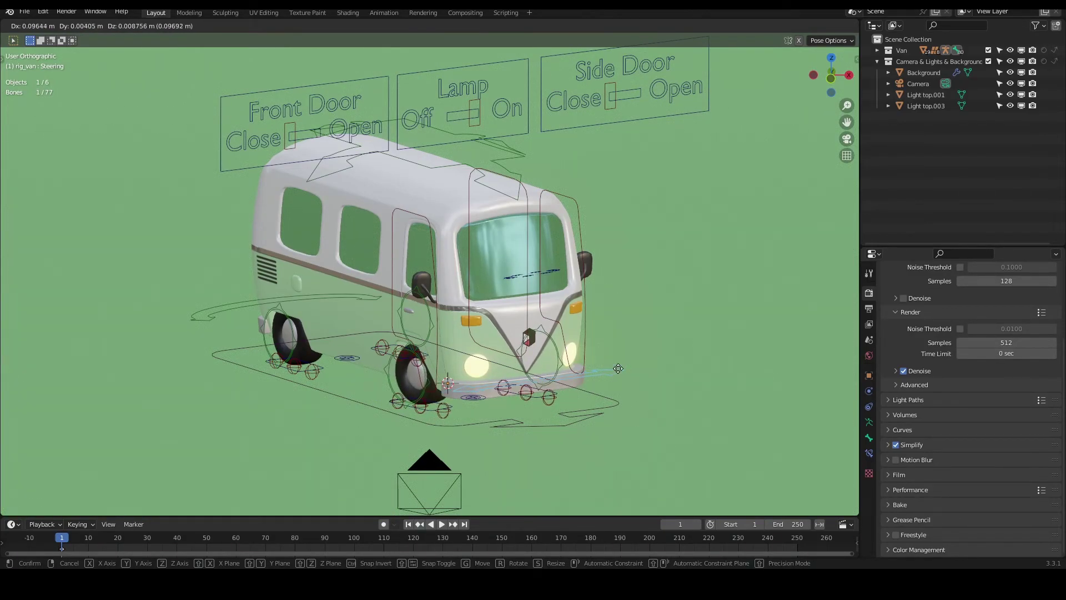
Move the Suspension control above the roof several times to lower, raise and tilt the van body
left_click(351, 162)
left_click(349, 169)
middle_click_drag(349, 172, 422, 171)
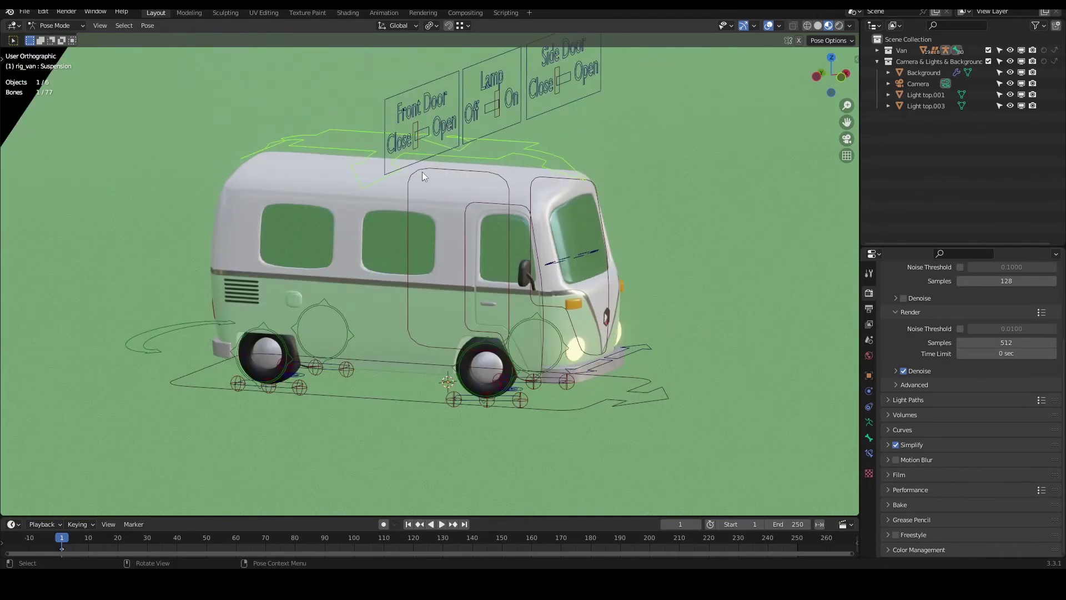
key("g")
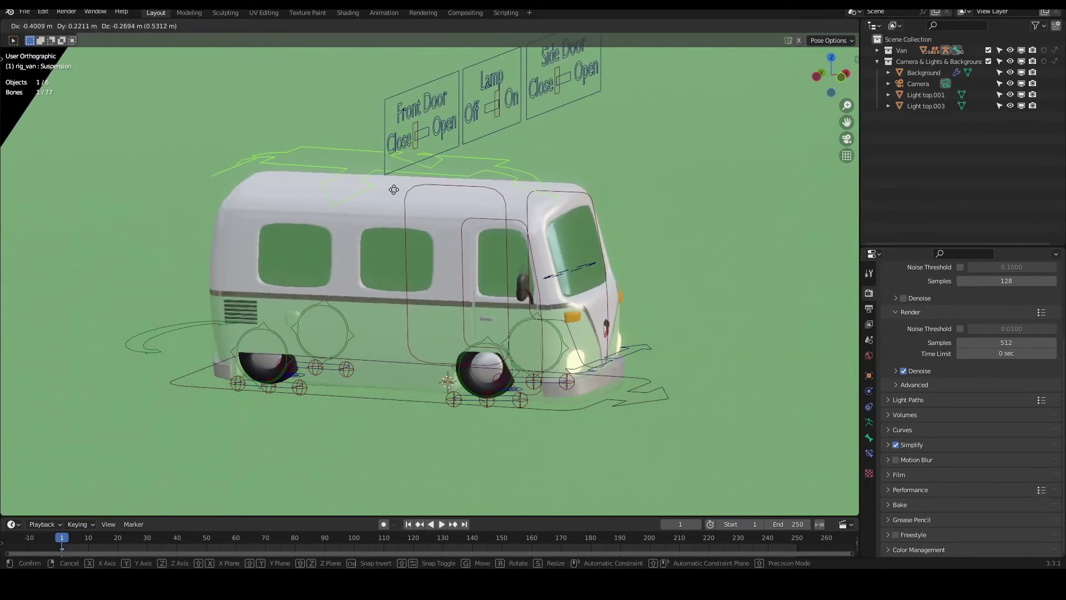
left_click(356, 213)
middle_click_drag(356, 212, 291, 249)
key("g")
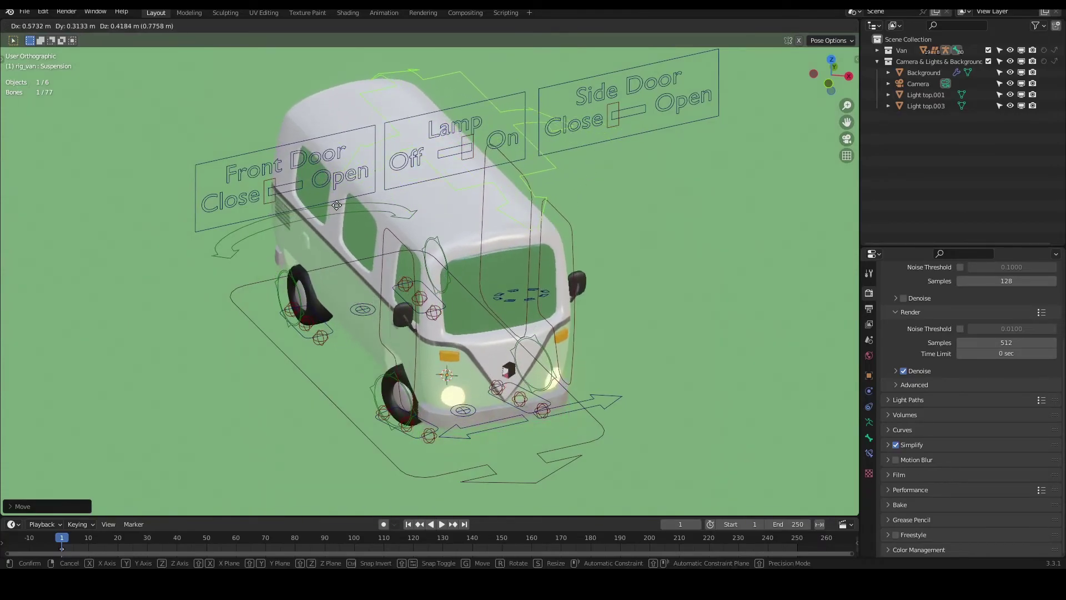
left_click(329, 217)
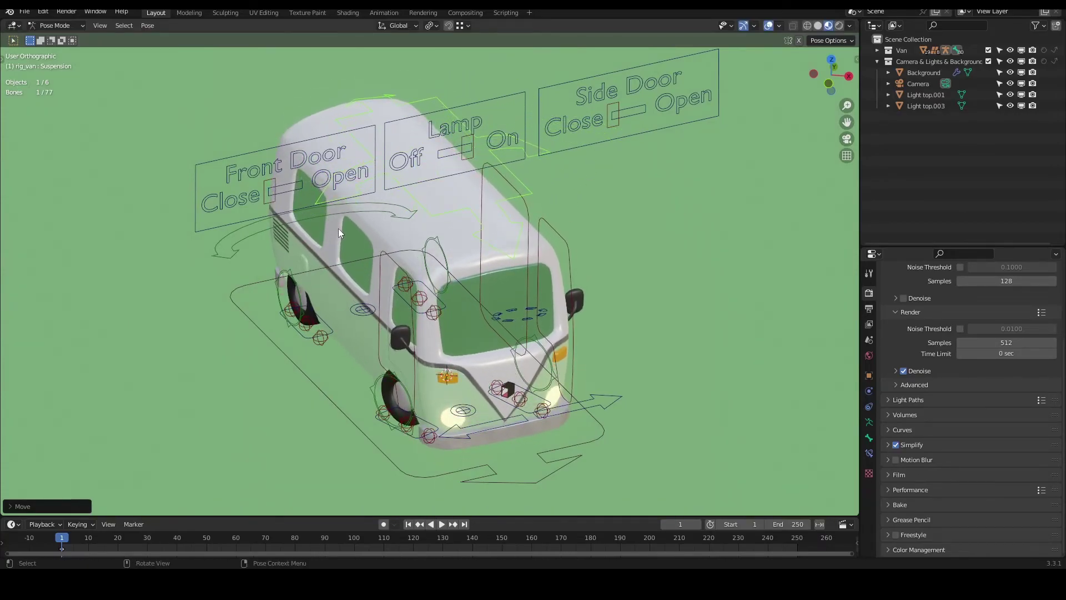
middle_click_drag(338, 229, 315, 163)
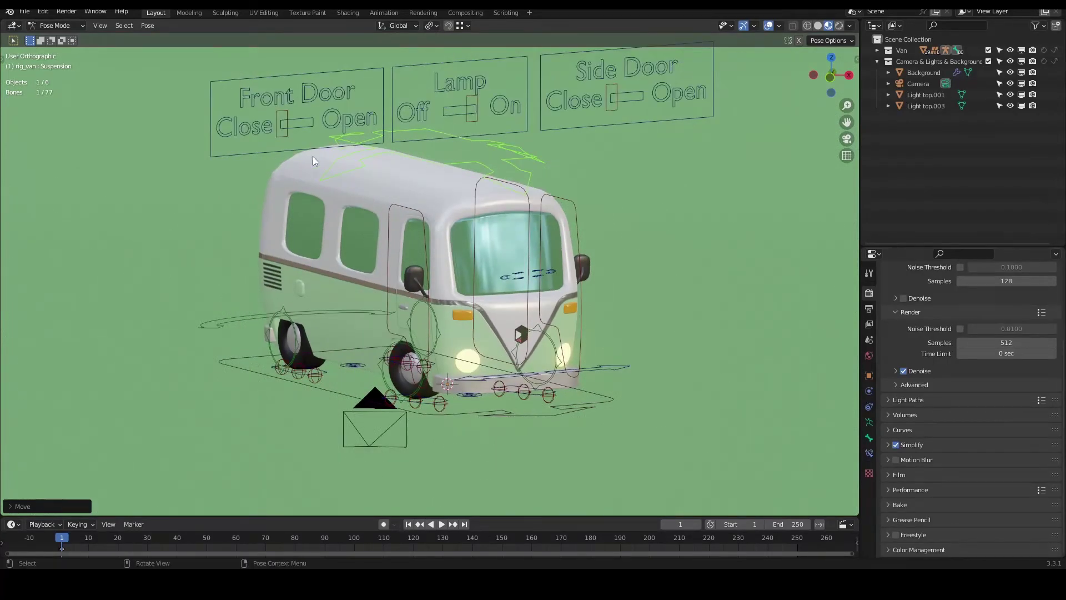
key("g")
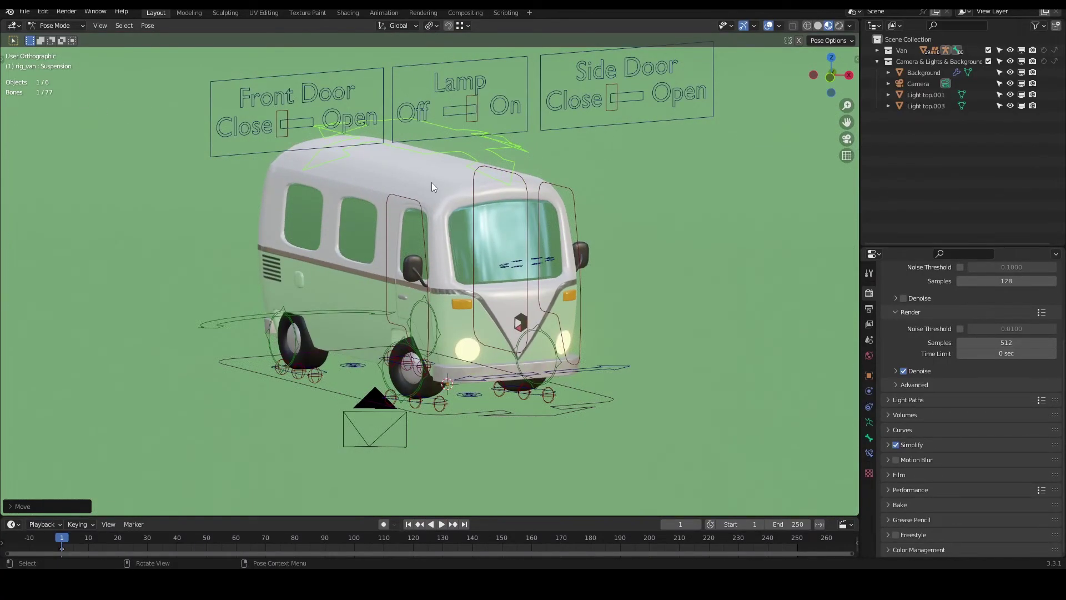
left_click(432, 189)
Move the outline bone around the van's side door slightly to slide the door
middle_click_drag(427, 210, 474, 211)
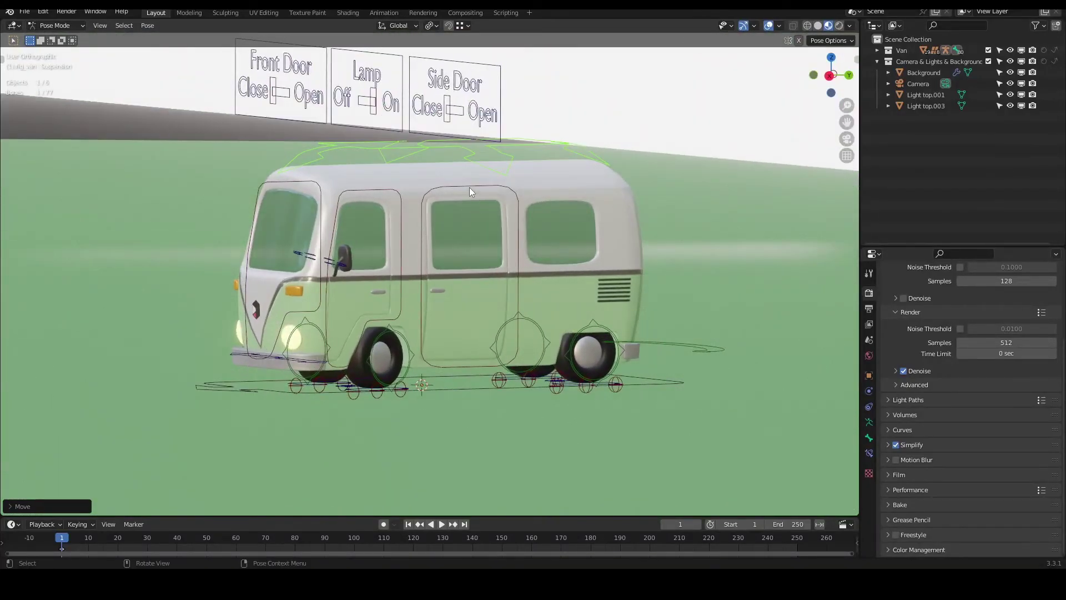
left_click(470, 191)
key("g")
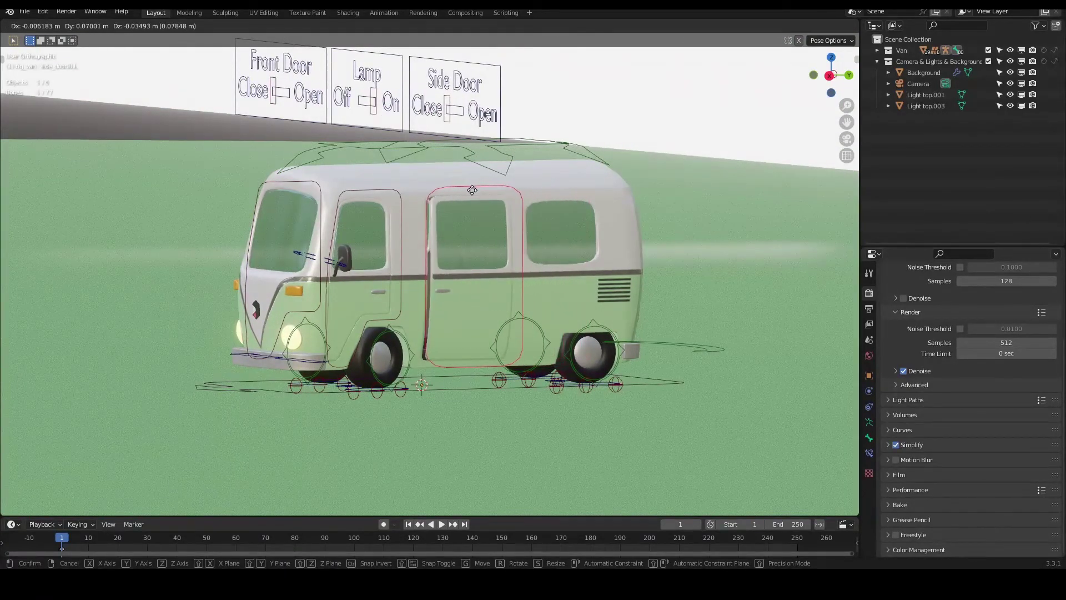
left_click(471, 192)
Try rotating the outline bone around the front door beside the side door to swing it open
middle_click_drag(498, 188, 391, 224)
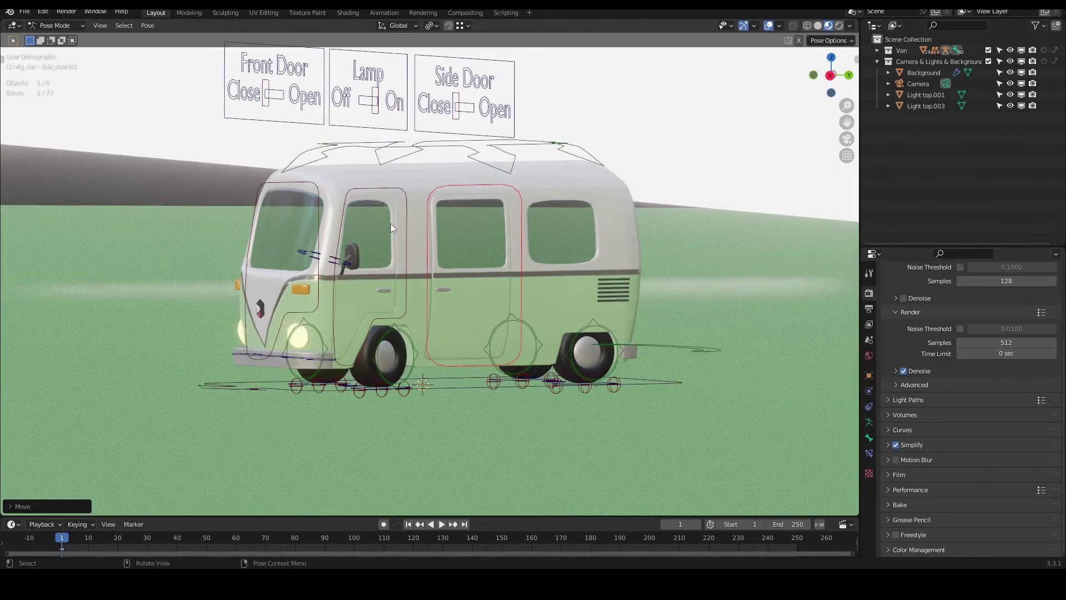
left_click(406, 208)
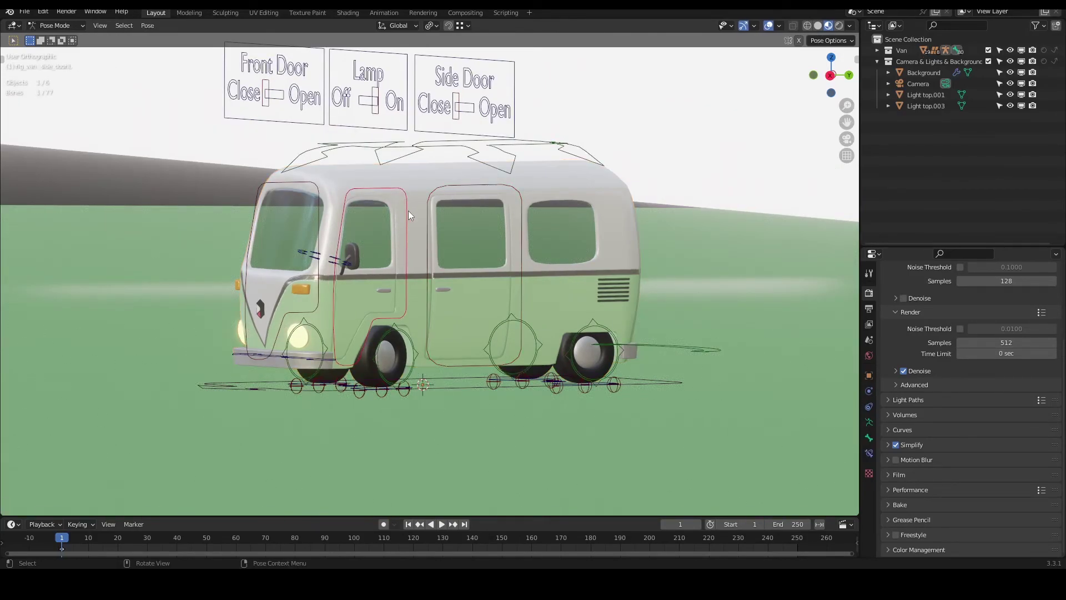
key("r")
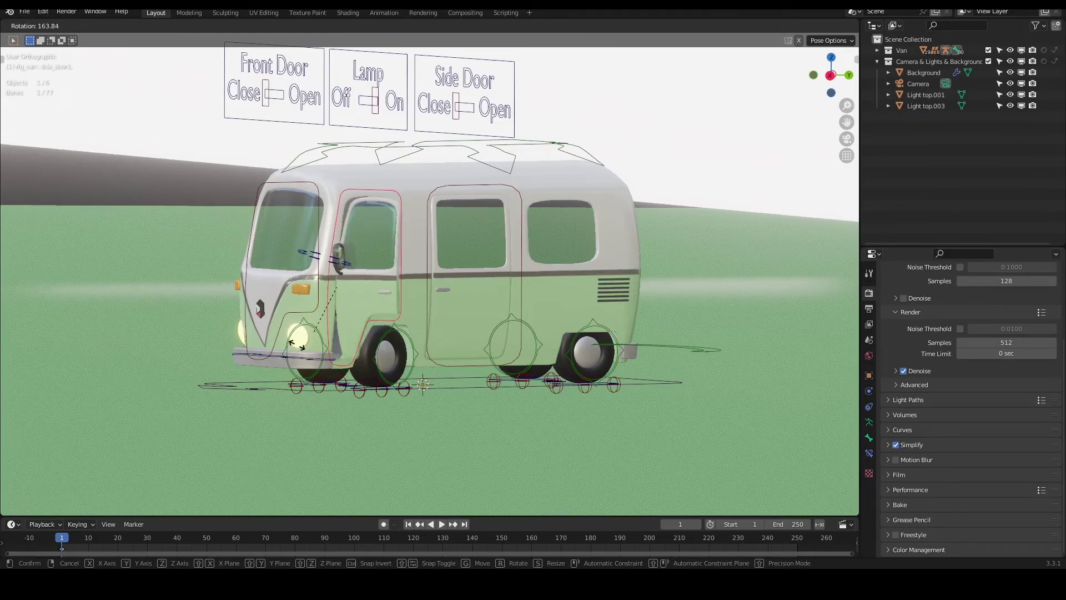
left_click(335, 308)
Slide the Lamp control above the van to Off and back to On
middle_click_drag(334, 308, 451, 221)
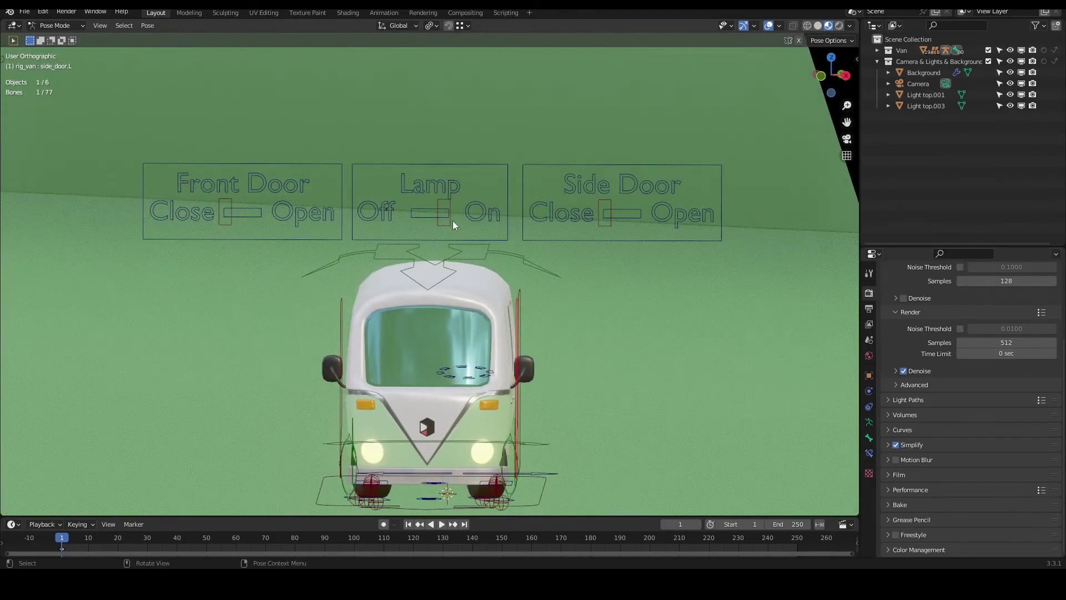
left_click(446, 201)
left_click(444, 199)
key("g")
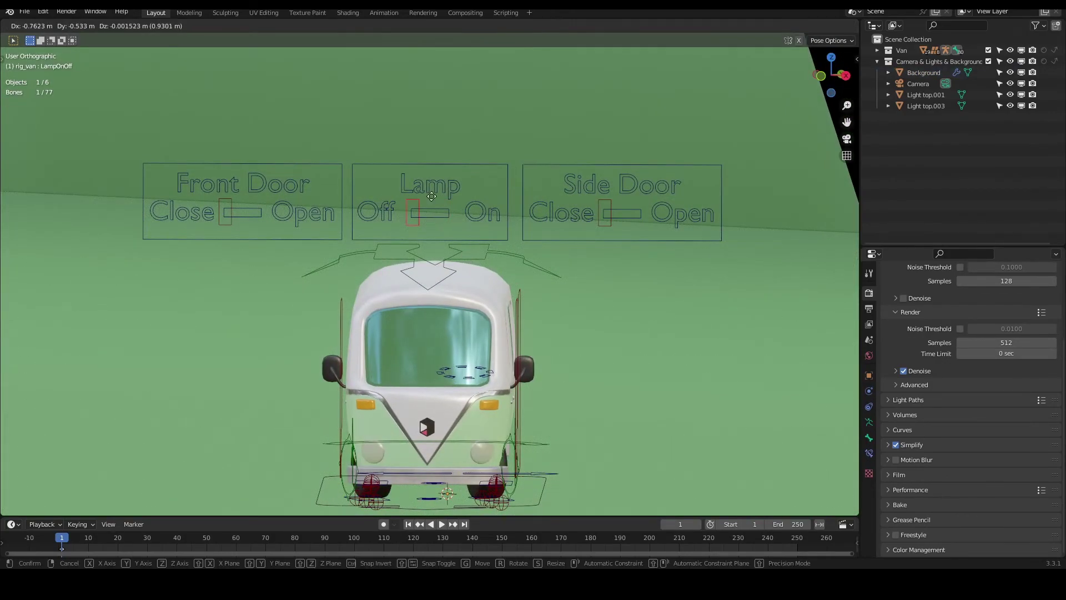
left_click(451, 198)
Slide the Front Door control to Open and back to Close
left_click(228, 195)
key("g")
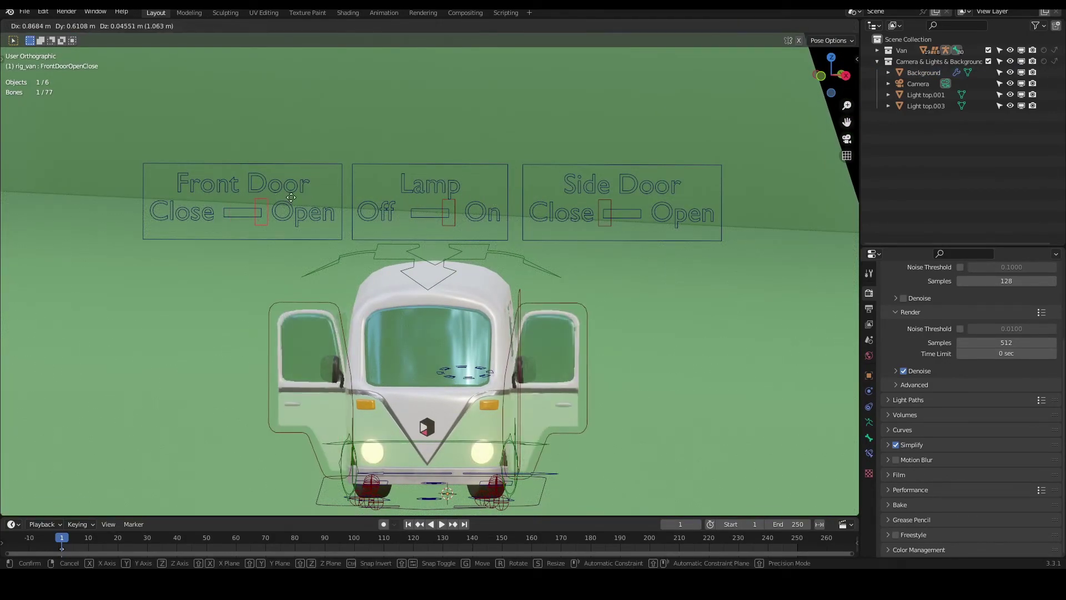
left_click(192, 203)
Slide the Side Door control above the van to Open
left_click(606, 210)
key("g")
left_click(644, 216)
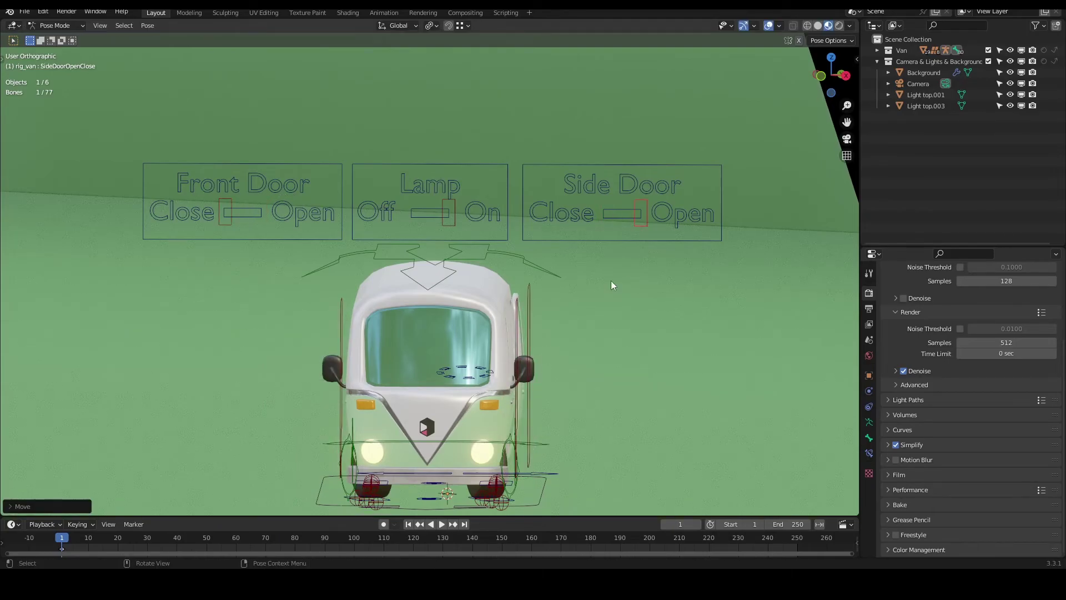
In Object Mode, select the van exterior mesh and expand the Base Color image texture settings of its material
middle_click_drag(611, 281, 481, 302)
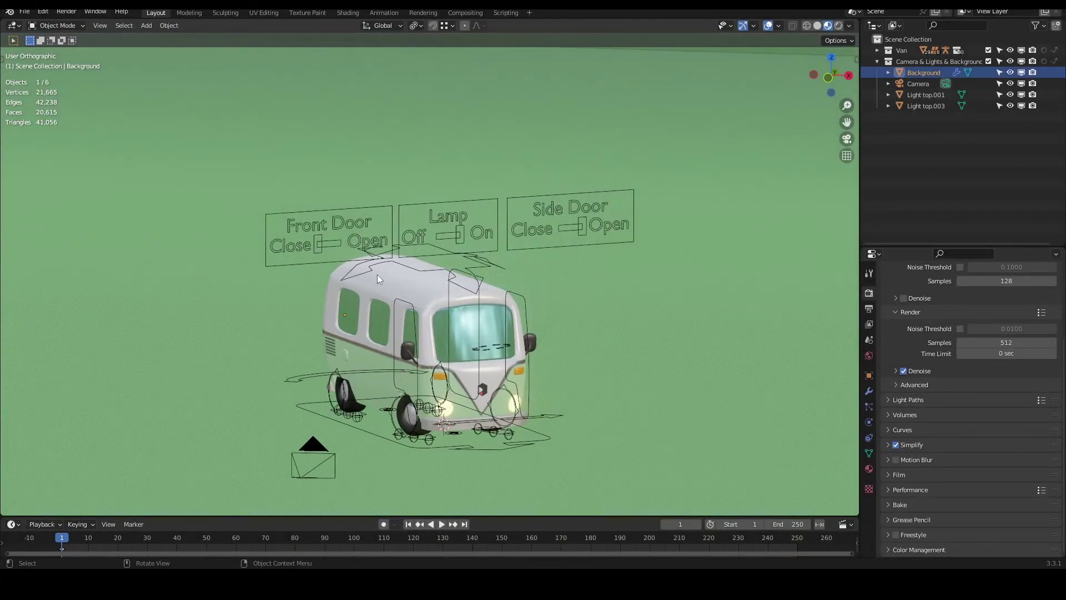
mouse_move(377, 274)
middle_mouse_down()
mouse_move(436, 265)
mouse_move(378, 271)
middle_mouse_up()
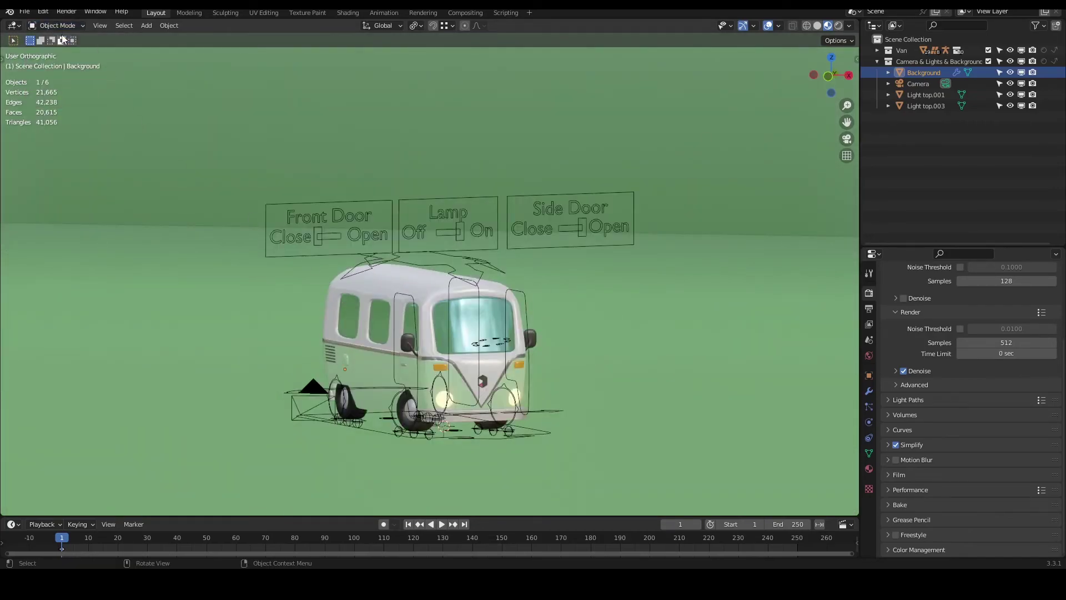
middle_click_drag(391, 371, 364, 360)
left_click(360, 359)
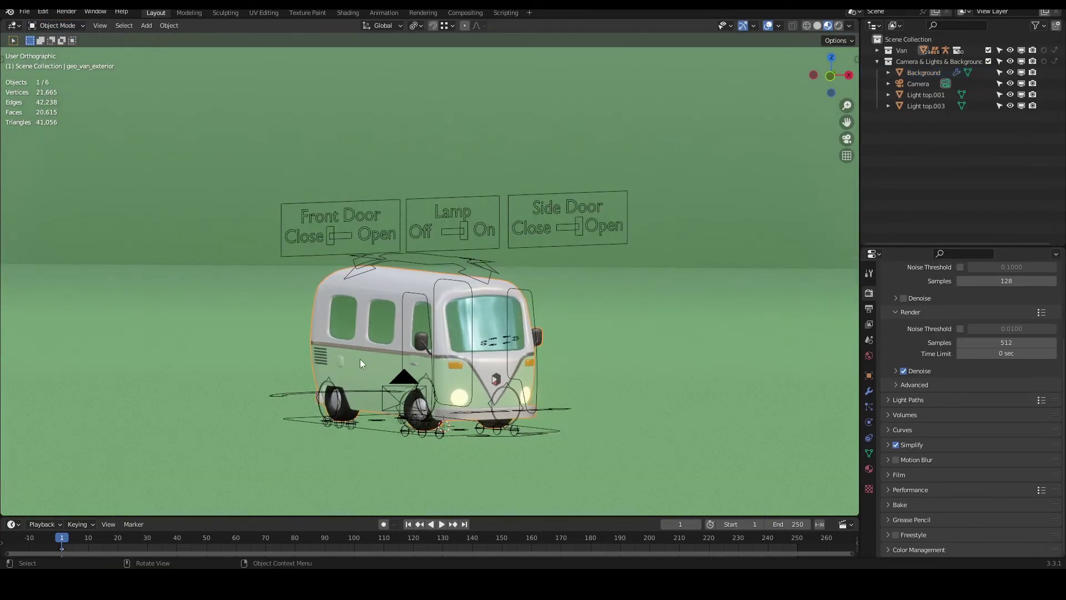
left_click(869, 468)
left_click(890, 354)
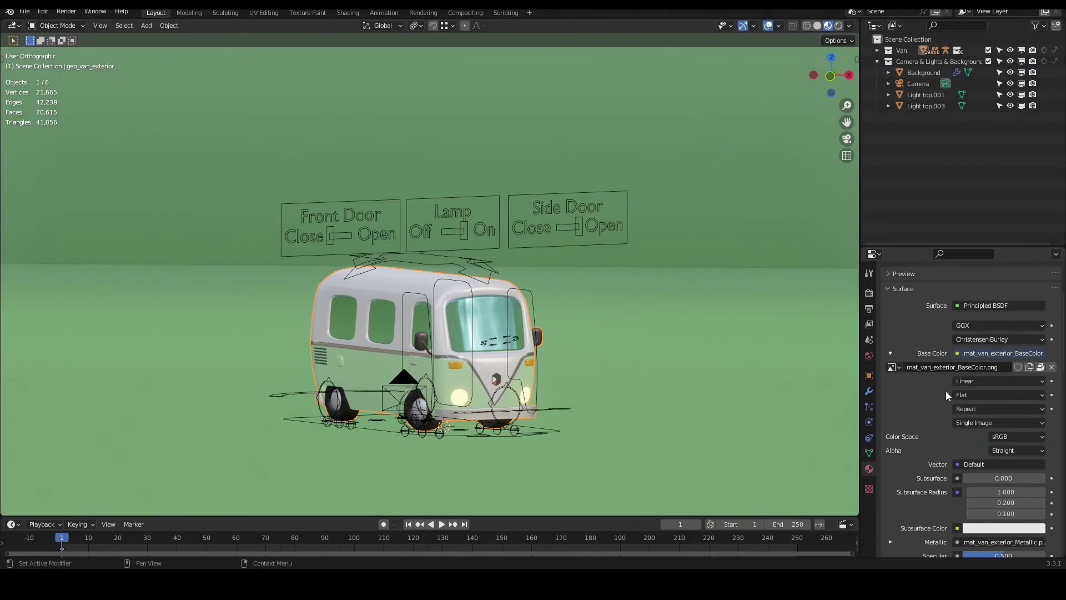
left_click(1040, 368)
Switch to File Explorer and open the textures folder inside the Green Van folder
key("alt+Tab")
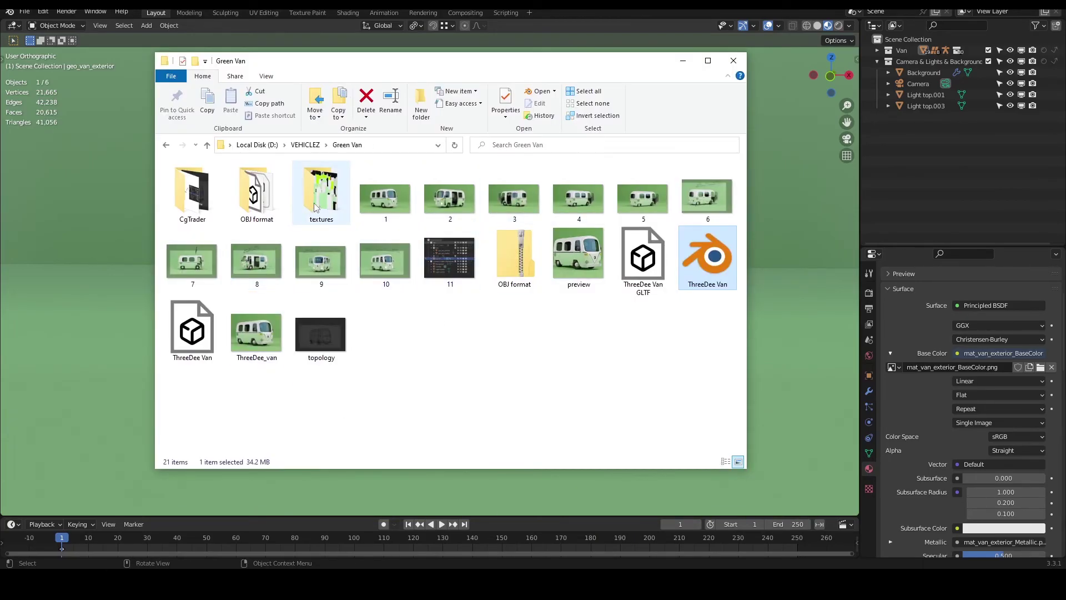
double_click(344, 199)
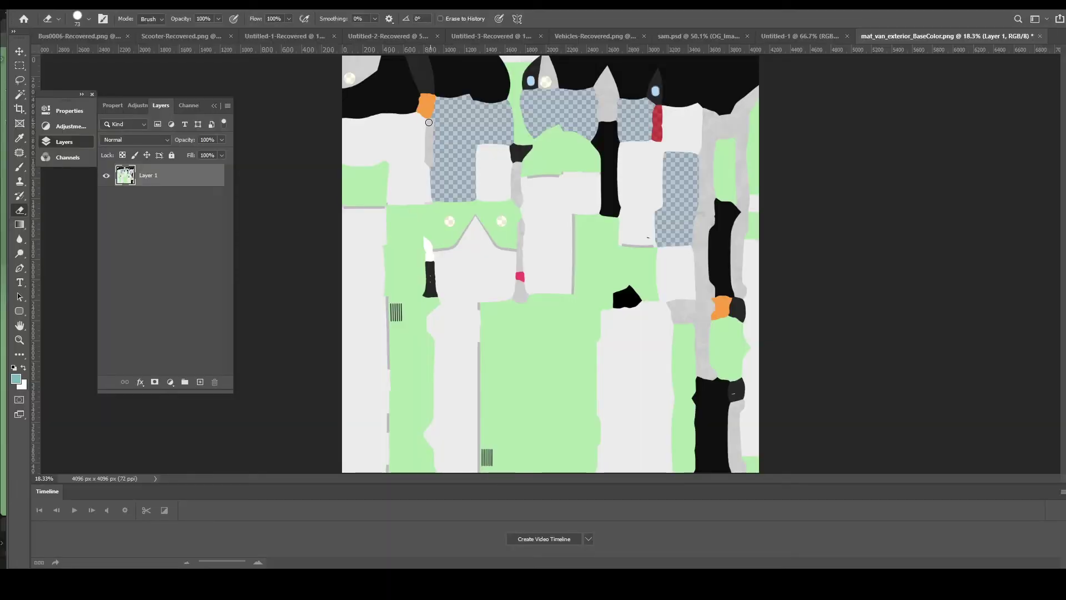
In Photoshop, add a Hue/Saturation adjustment layer above Layer 1 of mat_van_exterior_BaseColor.png and shift its hue
left_click(89, 10)
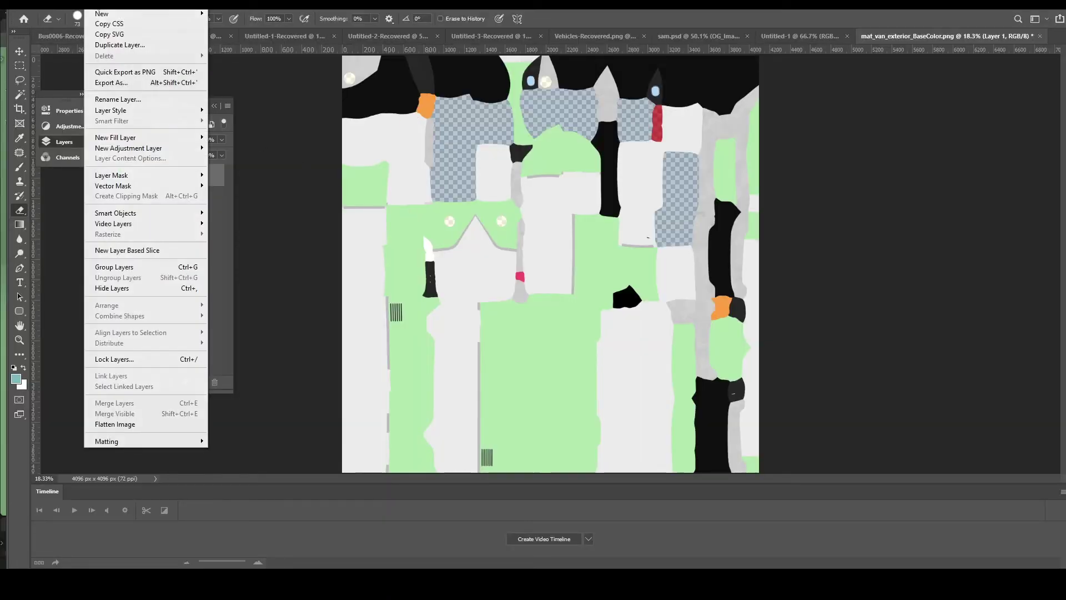
mouse_move(139, 148)
left_click(255, 211)
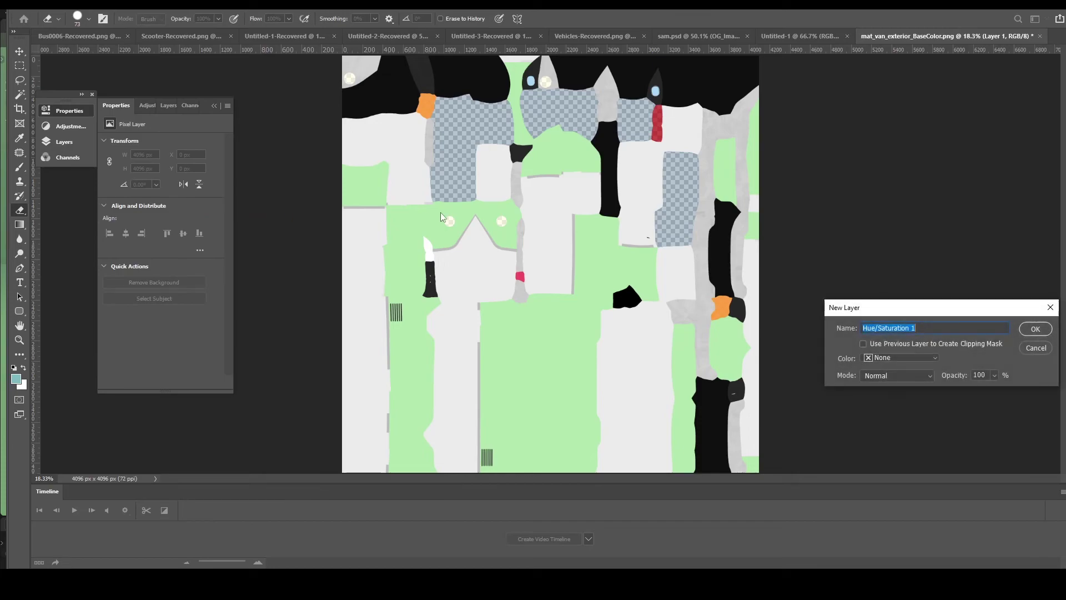
left_click(1035, 330)
left_click_drag(162, 184, 196, 190)
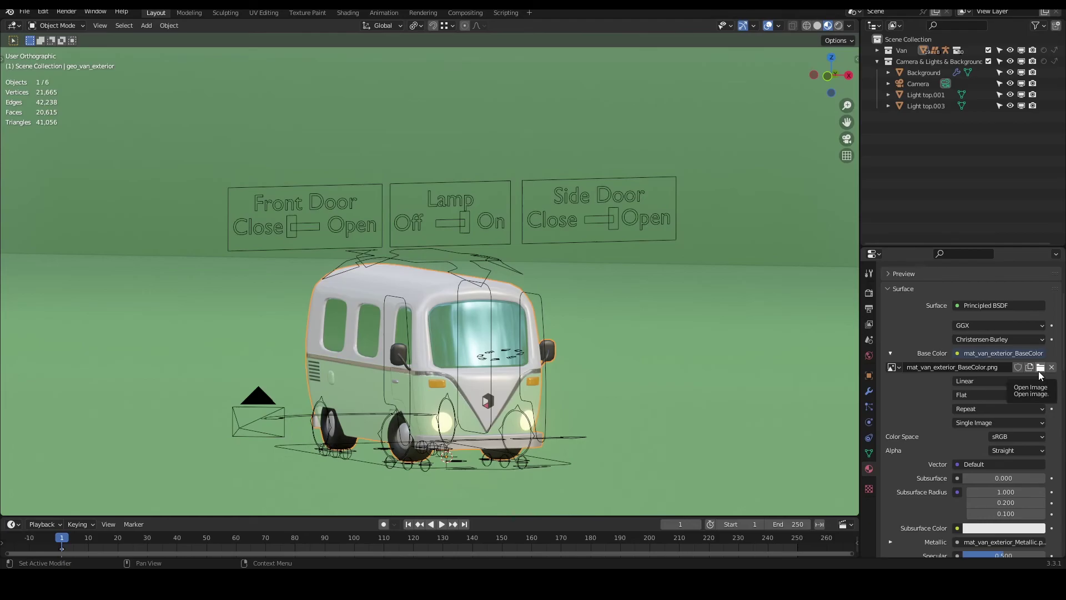
Load the edited mat_van_exterior_BaseColor.png from the textures folder as the van exterior's base color image in Blender
left_click(1040, 367)
left_click(475, 187)
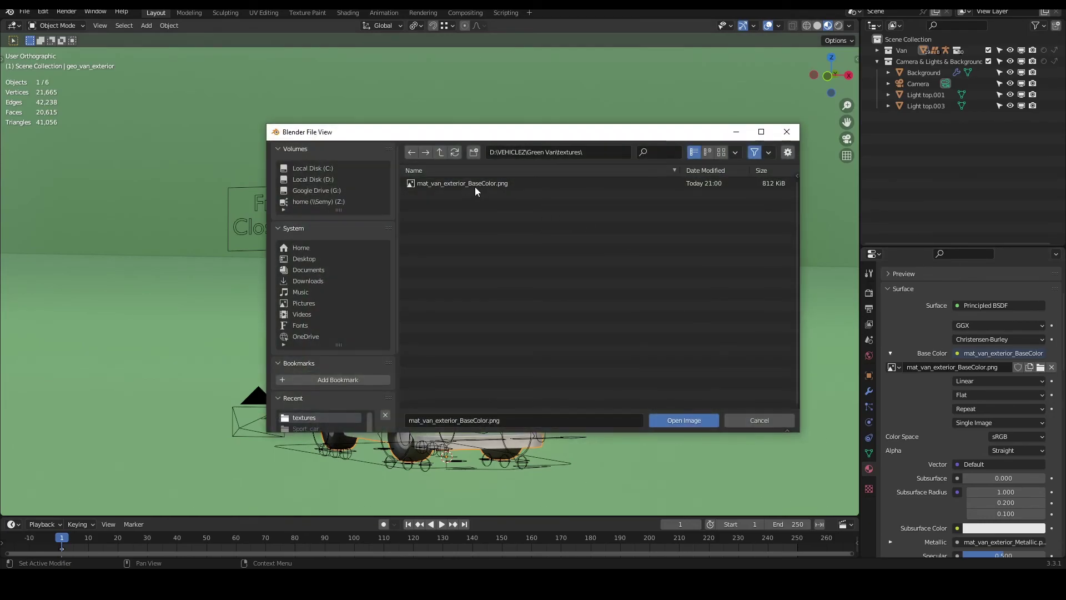
double_click(474, 185)
middle_click_drag(502, 295, 327, 261)
scroll(525, 318, "up", 2)
mouse_move(586, 361)
middle_mouse_down()
mouse_move(518, 365)
mouse_move(467, 351)
mouse_move(439, 378)
mouse_move(393, 352)
mouse_move(518, 343)
mouse_move(474, 375)
mouse_move(439, 374)
middle_mouse_up()
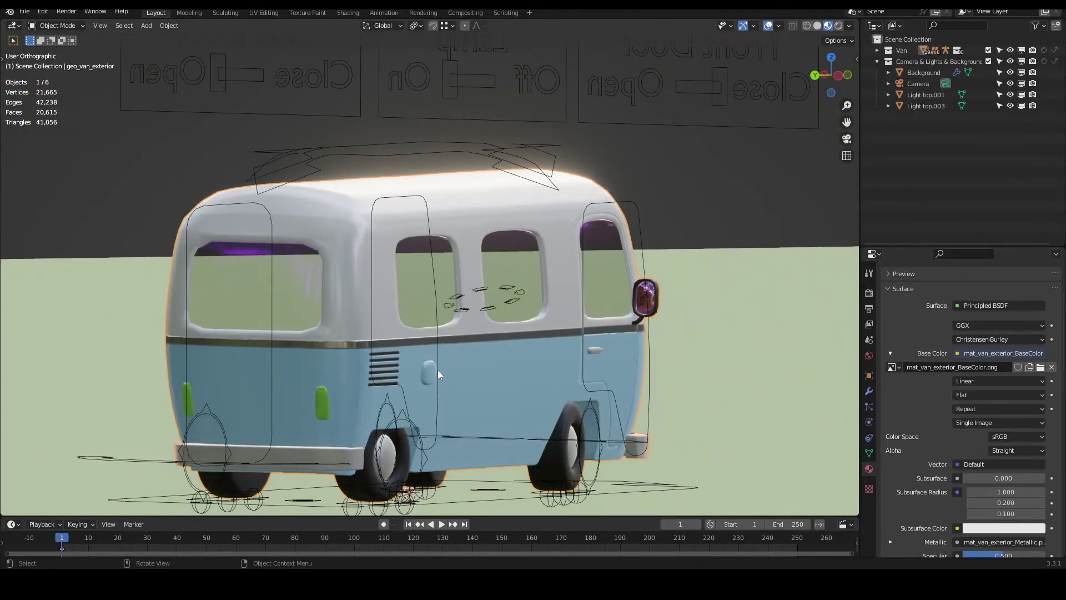
middle_click_drag(624, 352, 435, 351)
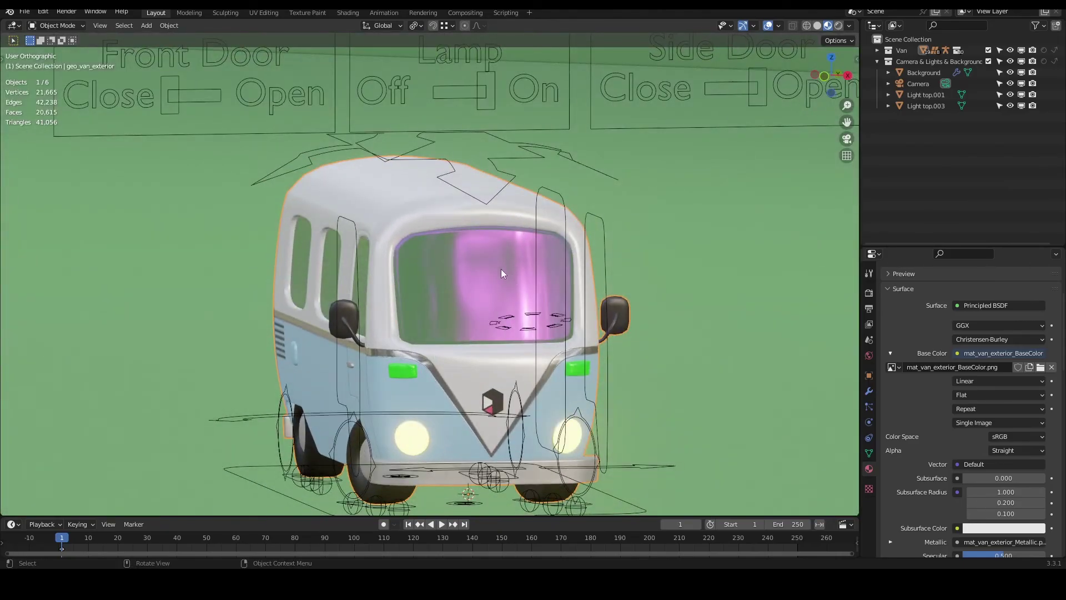
Set the viewport to rendered shading and check the recolored van against its texture in Photoshop
left_click(838, 25)
mouse_move(505, 304)
middle_mouse_down()
mouse_move(403, 295)
mouse_move(493, 288)
middle_mouse_up()
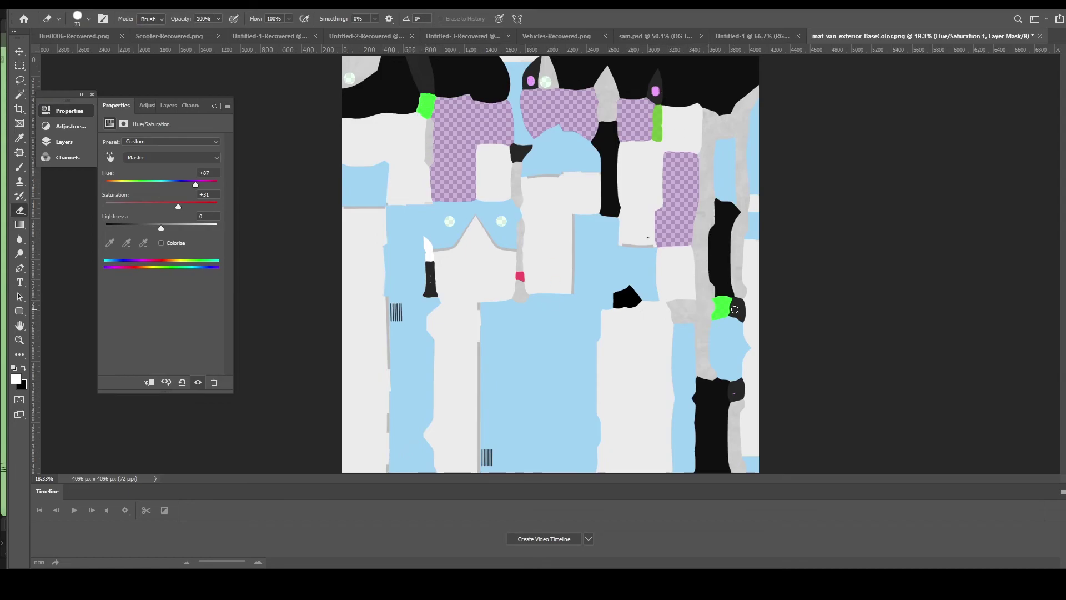
key("alt+Tab")
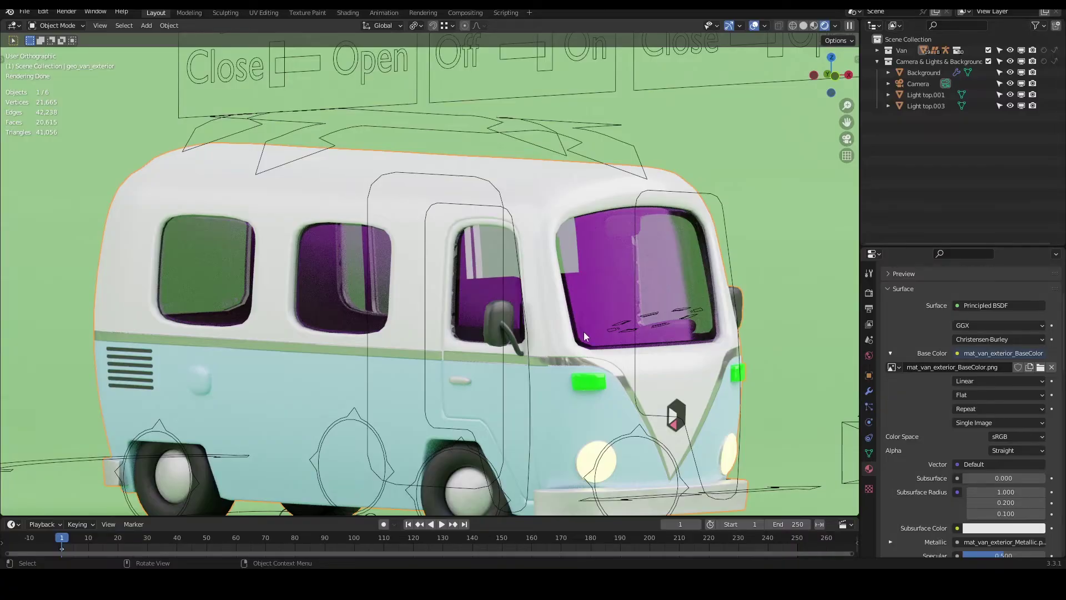
middle_click_drag(584, 331, 562, 328)
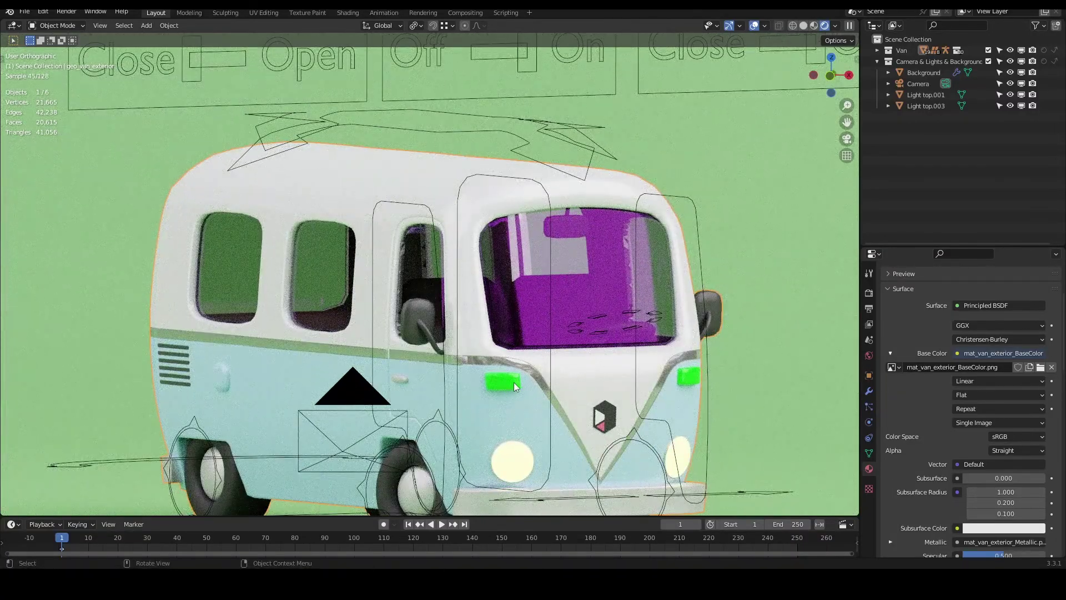
middle_click_drag(506, 381, 509, 355)
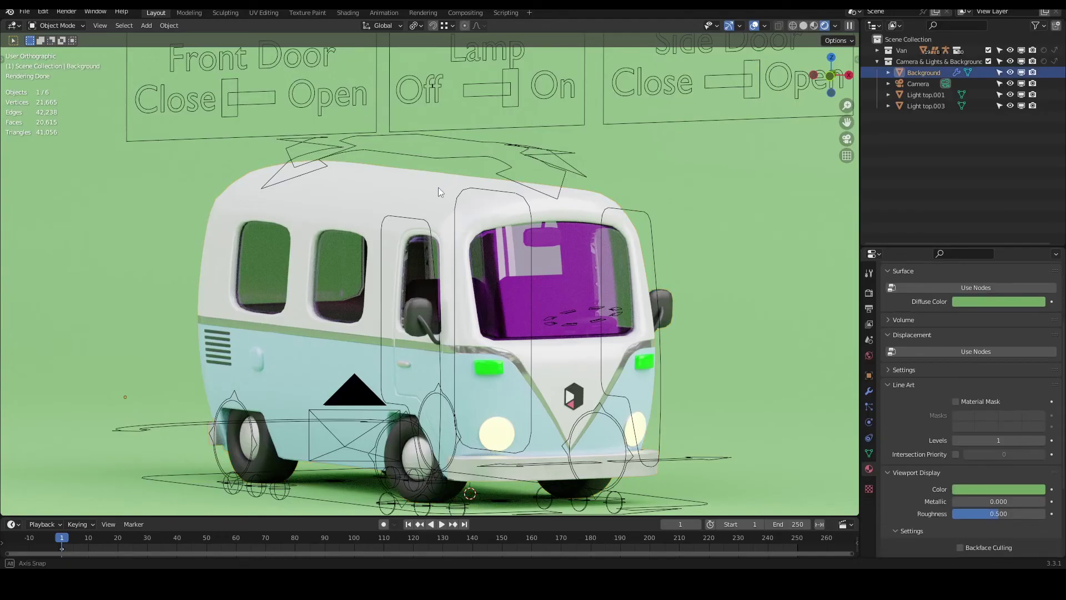
middle_click_drag(438, 187, 405, 183)
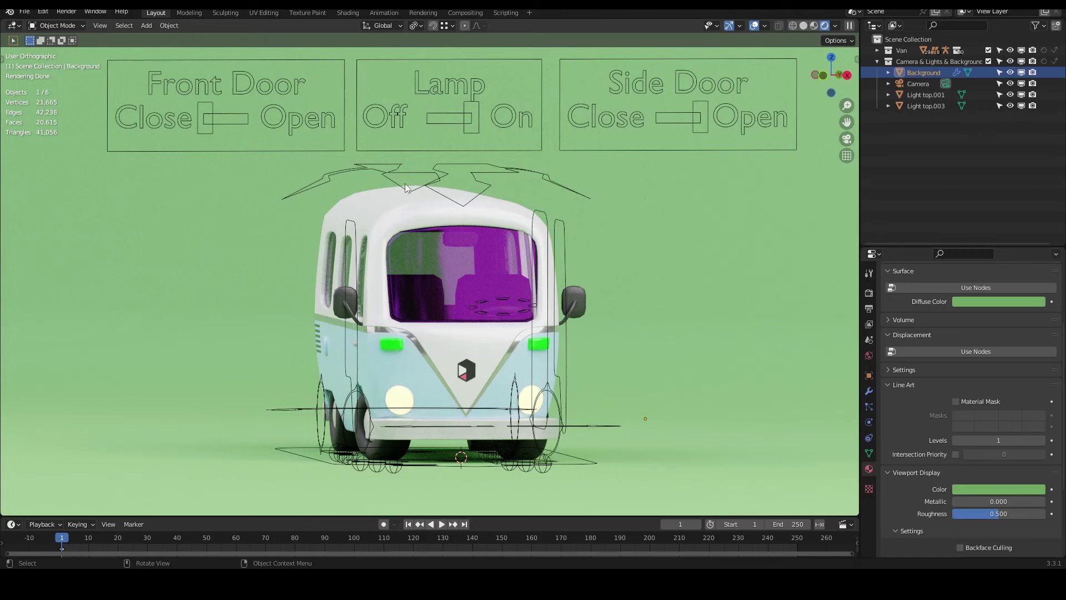
Append the Char_male collection from Male.blend and collapse it in the outliner
left_click(23, 12)
left_click(48, 132)
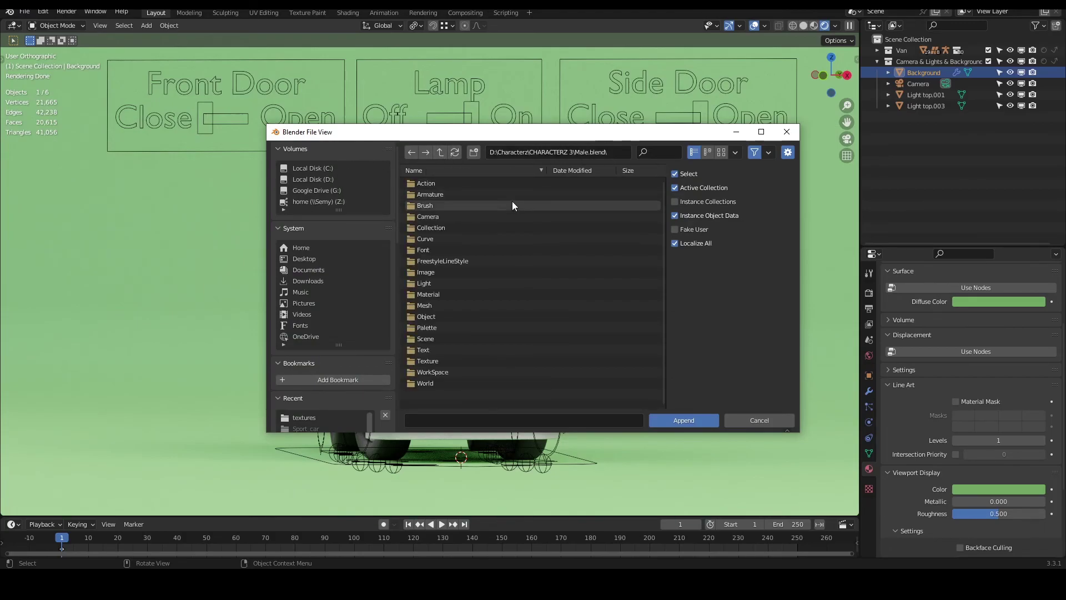
left_click(455, 228)
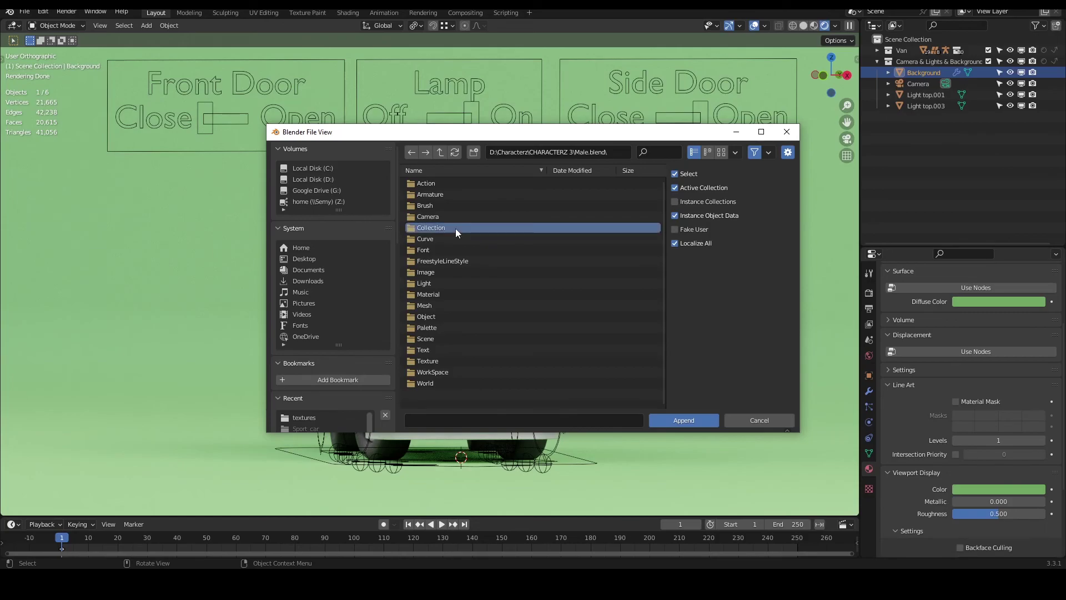
double_click(452, 228)
left_click(451, 238)
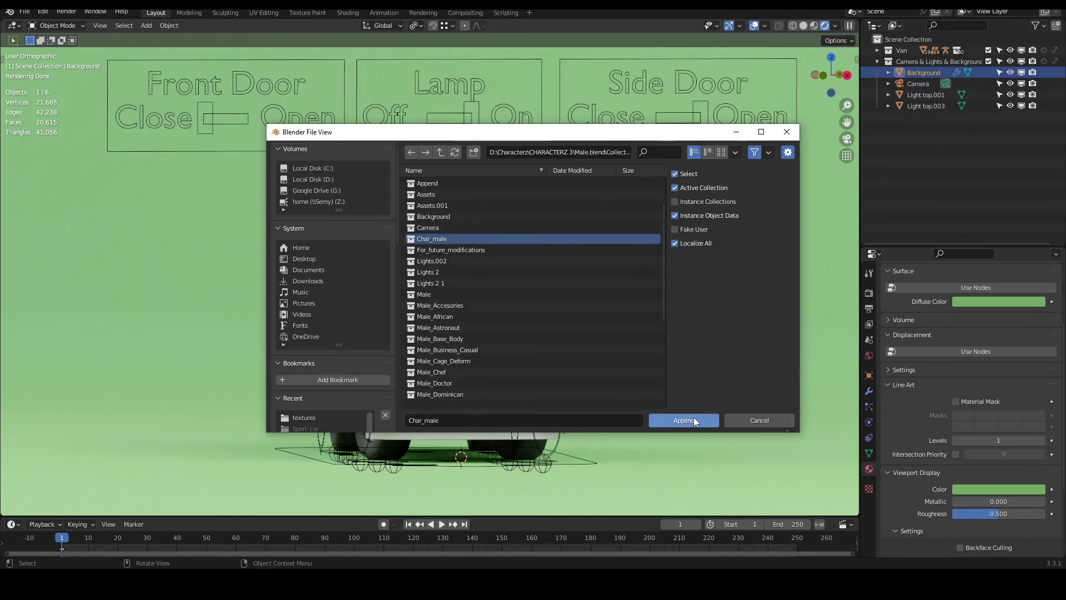
left_click(694, 422)
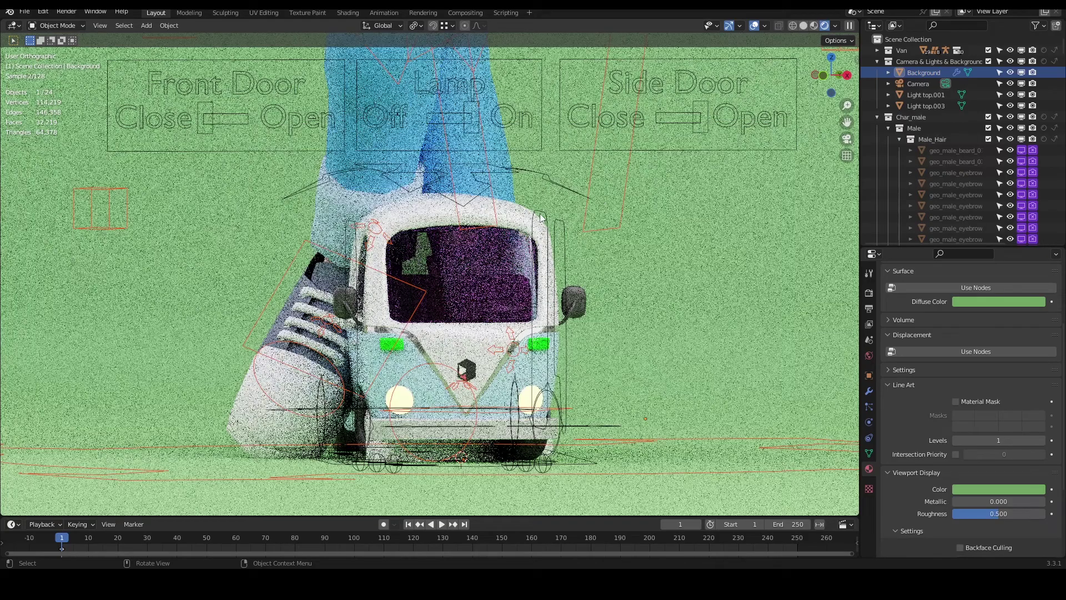
left_click(877, 117)
scroll(436, 207, "down", 10)
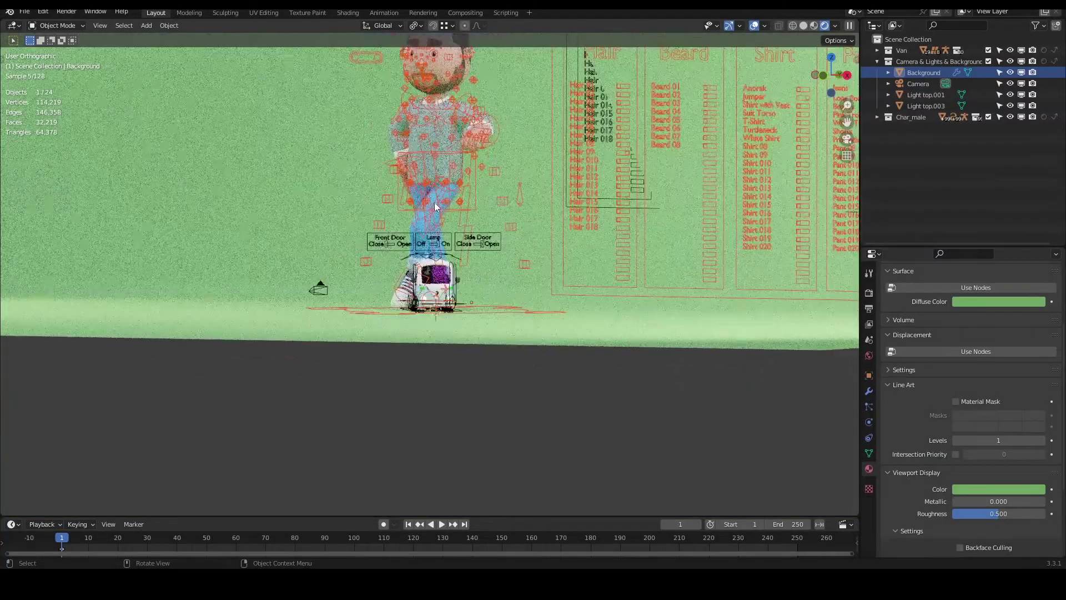
middle_click_drag(434, 203, 461, 202)
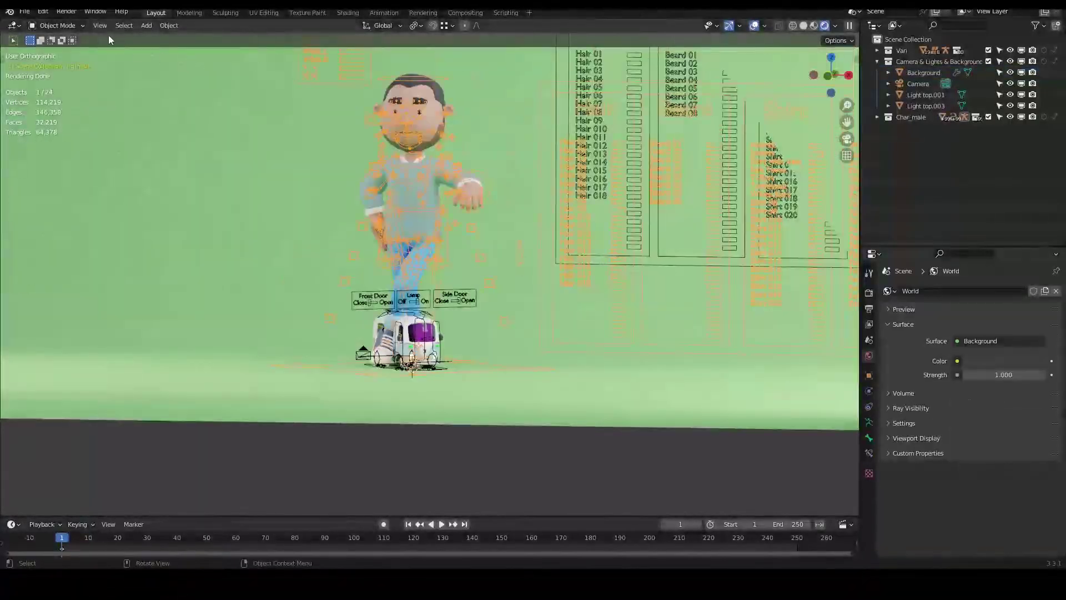
left_click(65, 27)
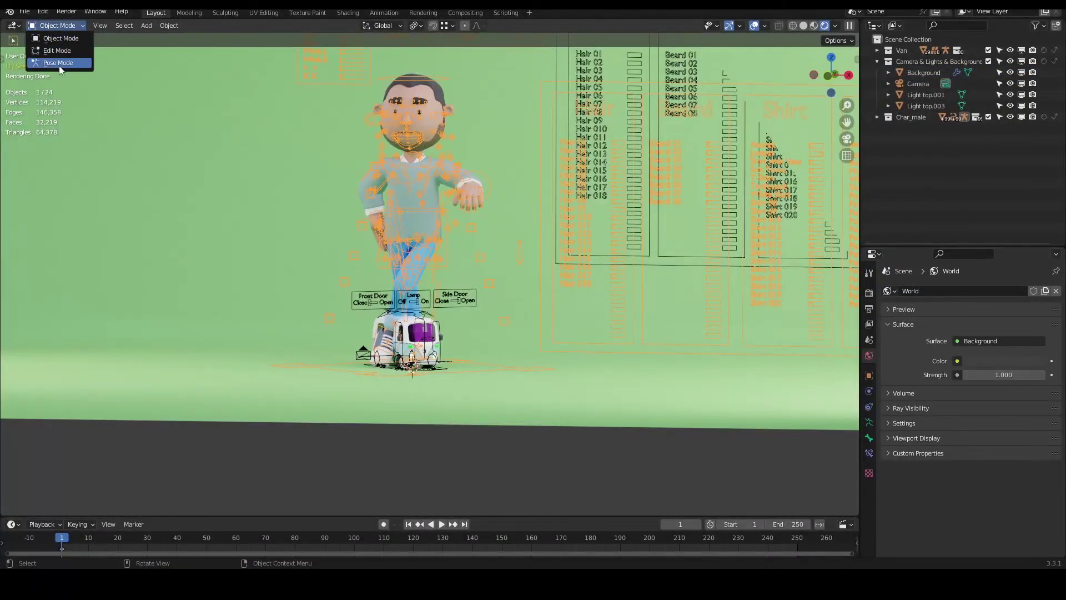
left_click(59, 65)
key("ctrl+z")
key("ctrl+z")
middle_click_drag(409, 270, 435, 268)
Select the appended male character's rig in Object Mode and scale it down to suit the van's size
left_click(51, 26)
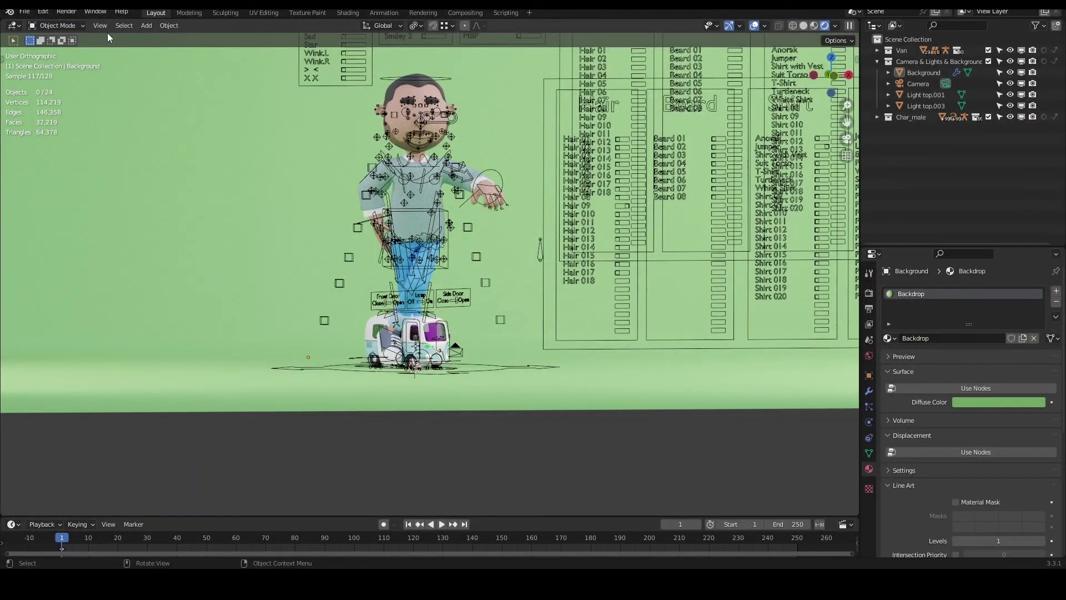
left_click(450, 84)
key("s")
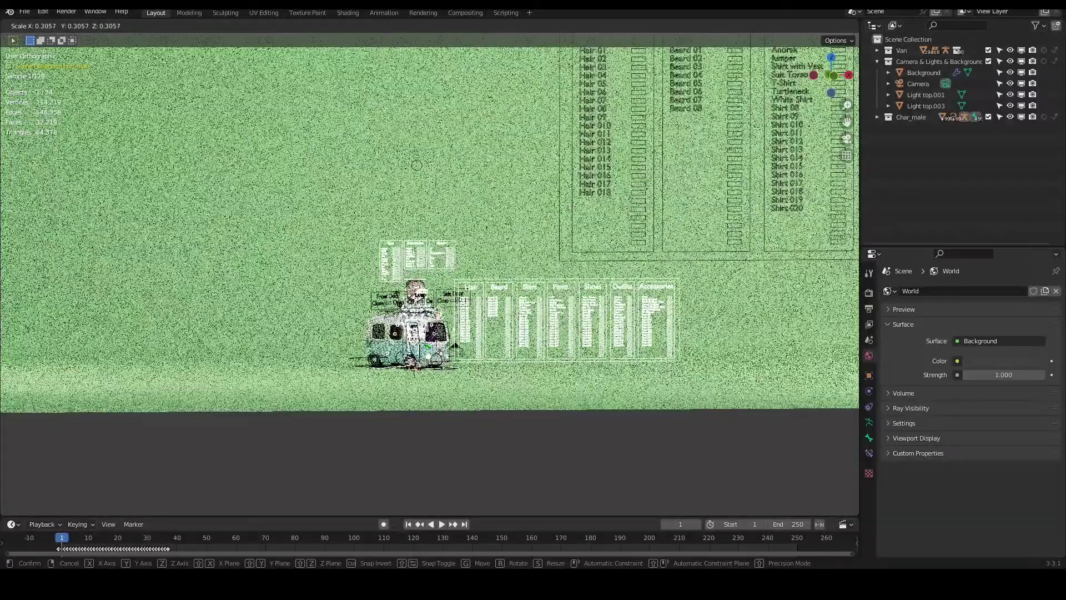
left_click(396, 291)
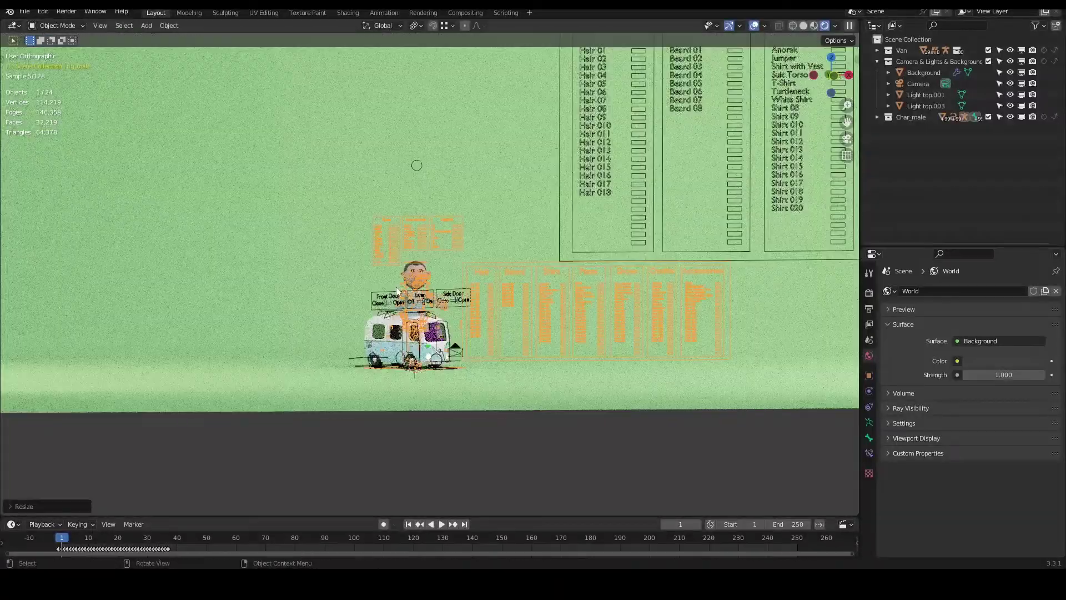
Move the scaled character rig along the Y axis
scroll(397, 291, "up", 5)
key("g")
key("y")
left_click(241, 226)
In Object Mode, move the character rig beside the van so that his hand rests on the roof
key("ctrl+Tab")
middle_click_drag(241, 225, 279, 210)
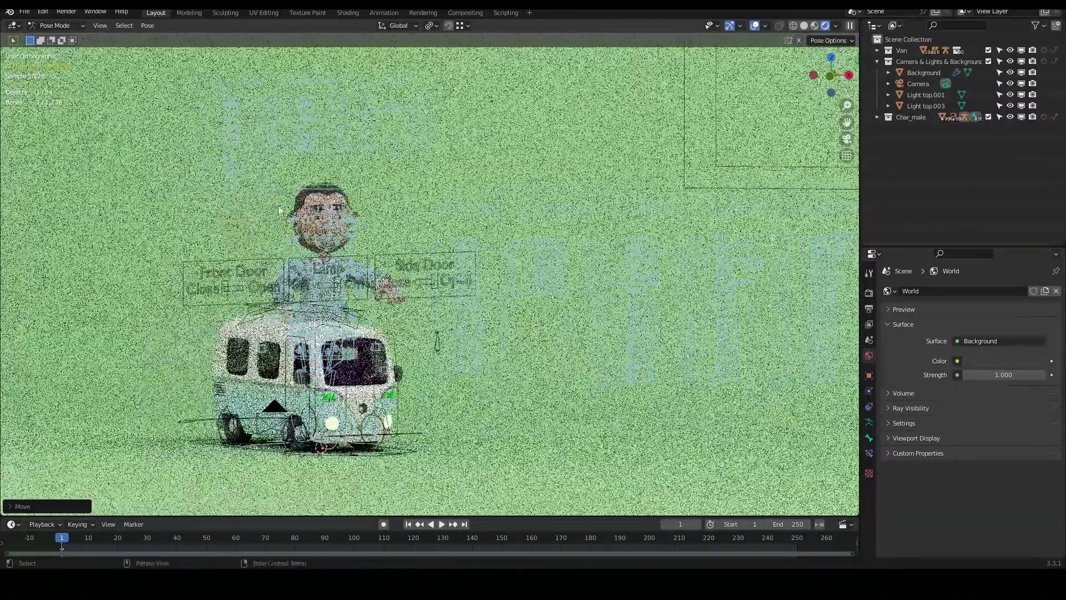
left_click(55, 26)
left_click(55, 31)
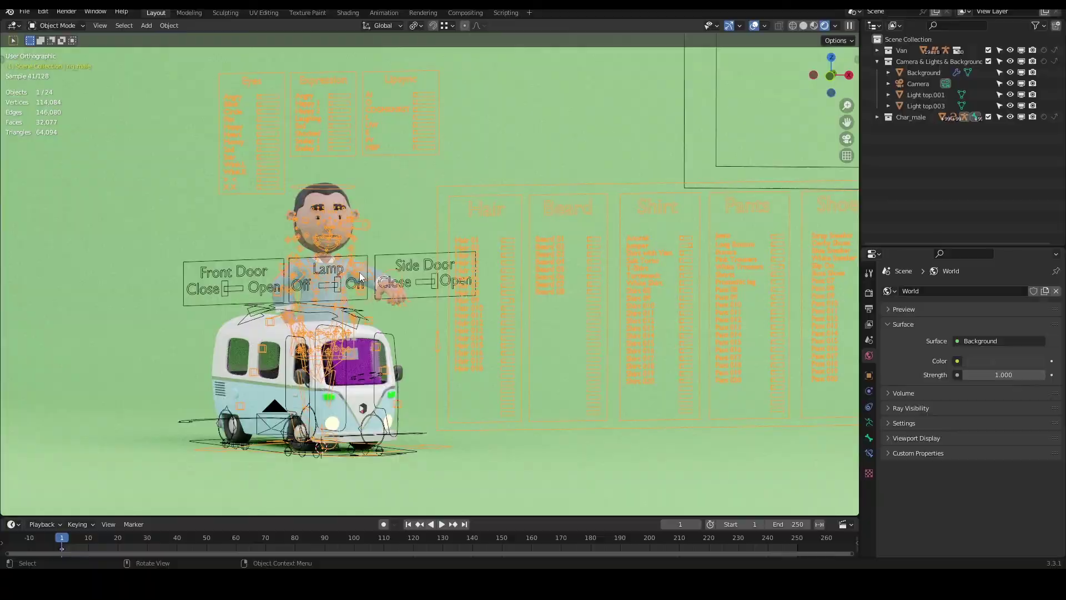
key("g")
left_click(276, 281)
scroll(276, 281, "up", 3)
middle_click_drag(226, 370, 291, 257, "shift")
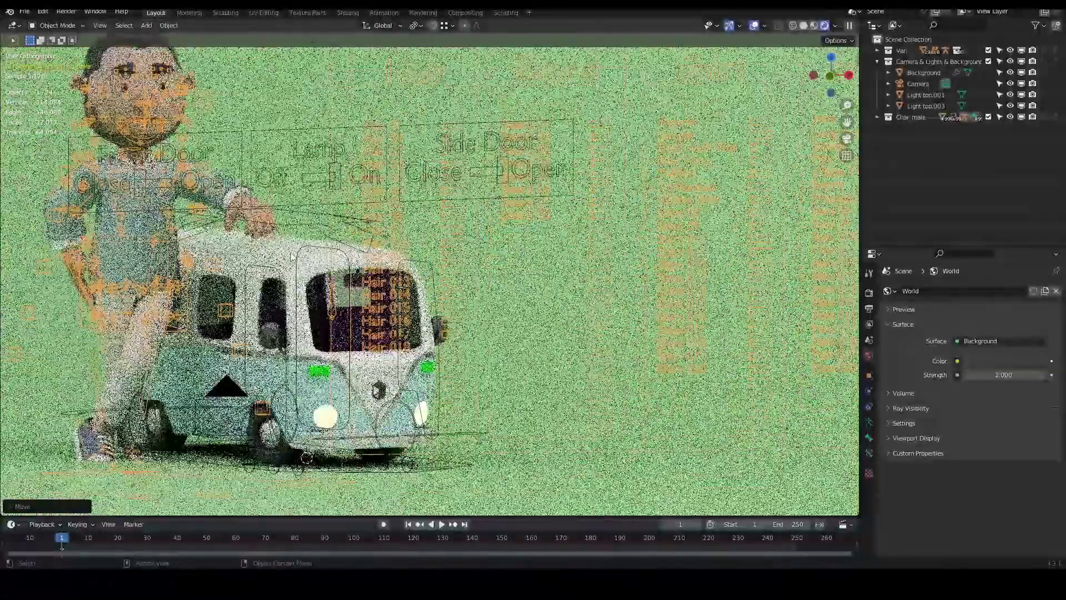
scroll(291, 257, "down", 1)
key("ctrl+z")
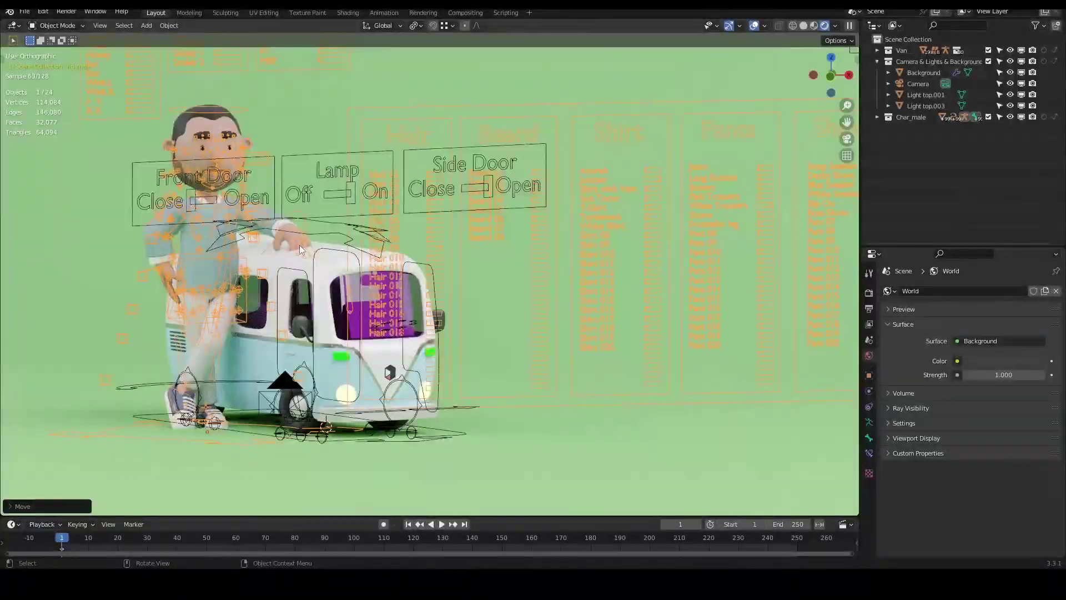
Hide the rig_male bone layer that holds the Hair, Beard, Shirt and Pants control panels
scroll(298, 245, "up", 4)
middle_click_drag(139, 202, 305, 239, "shift")
scroll(383, 229, "down", 4)
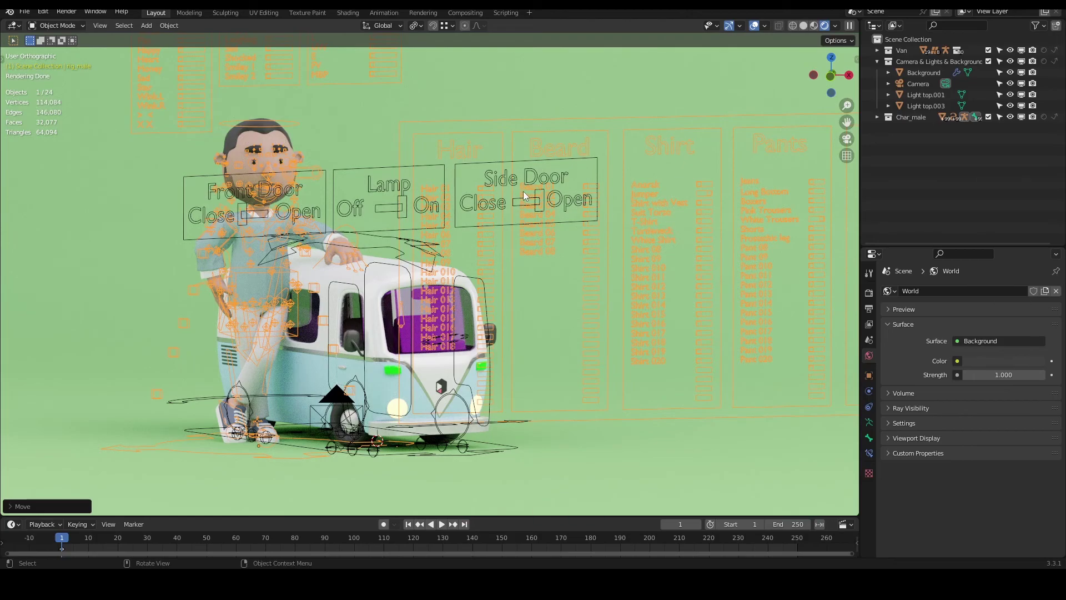
middle_click_drag(425, 119, 354, 112, "shift")
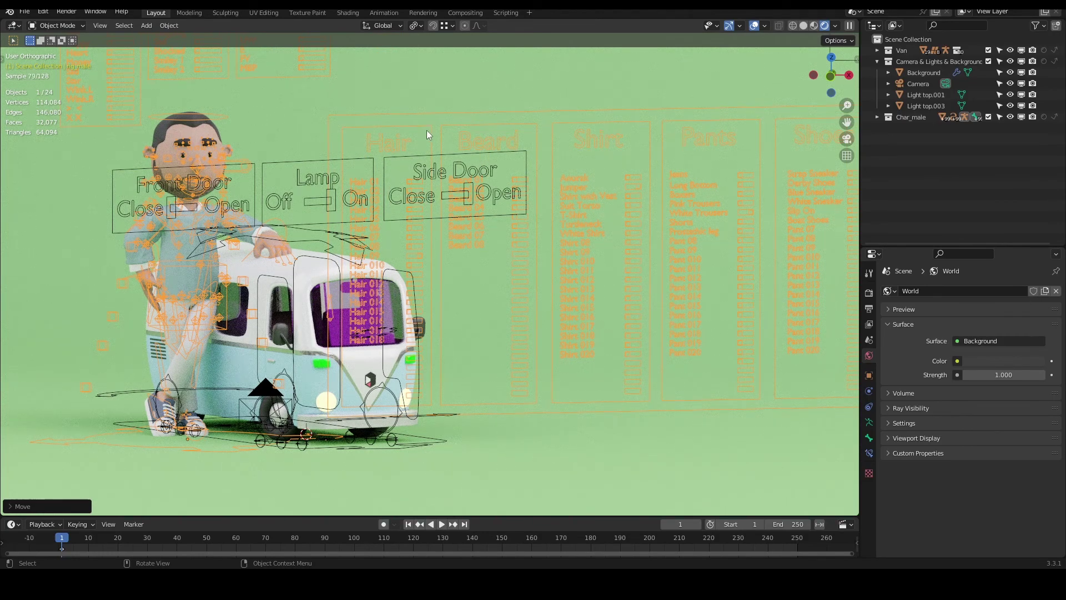
middle_click_drag(424, 132, 426, 169)
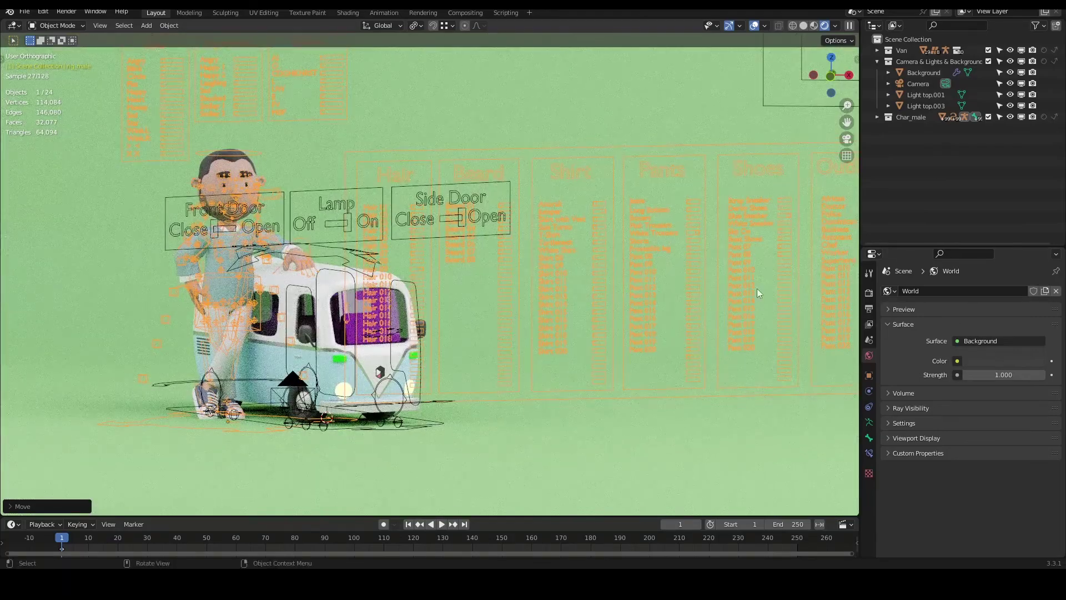
left_click(868, 423)
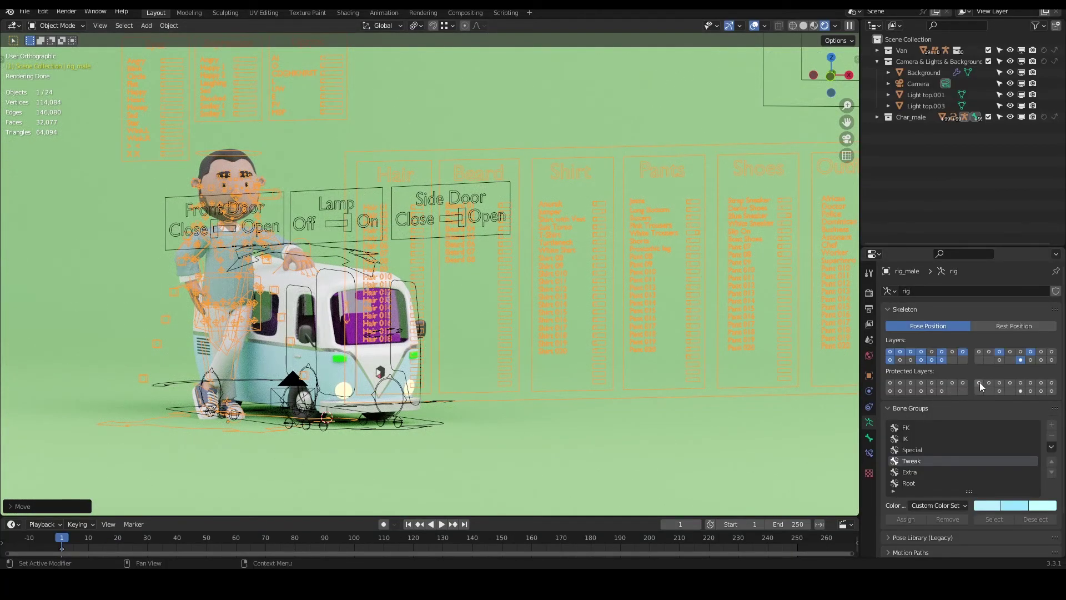
left_click(1021, 359)
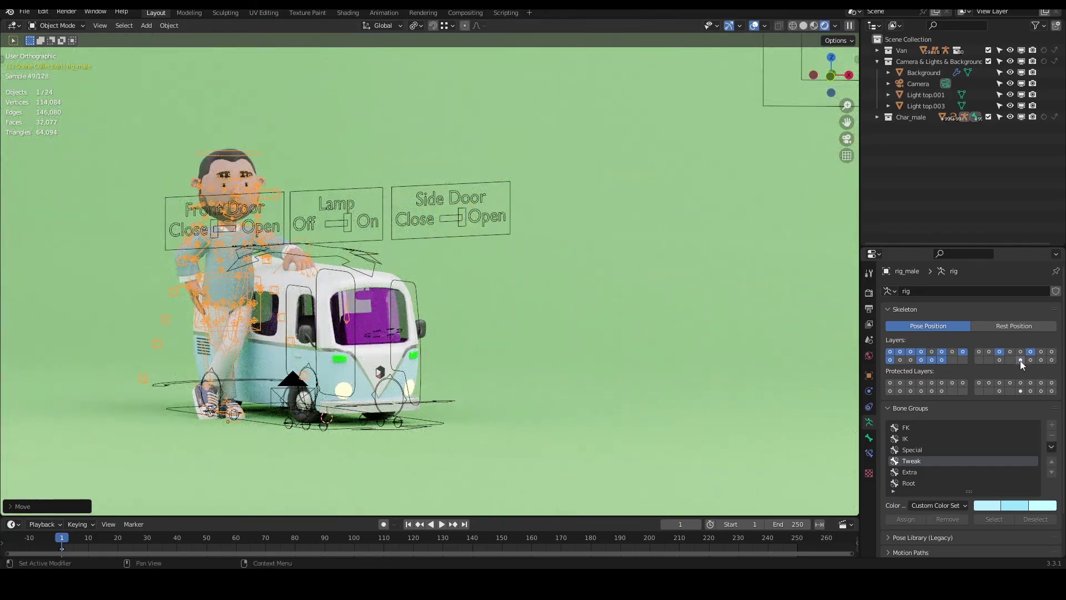
Examine how the character leans against the van, from the front and close up
middle_click_drag(398, 248, 525, 290)
scroll(416, 273, "up", 2)
scroll(417, 274, "down", 1)
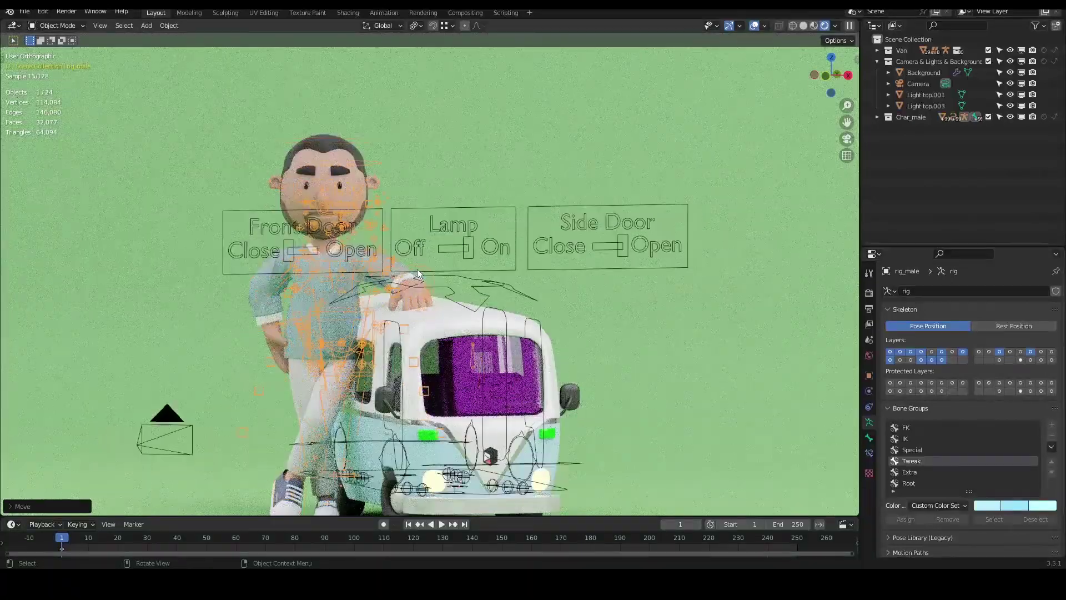
scroll(417, 272, "down", 2)
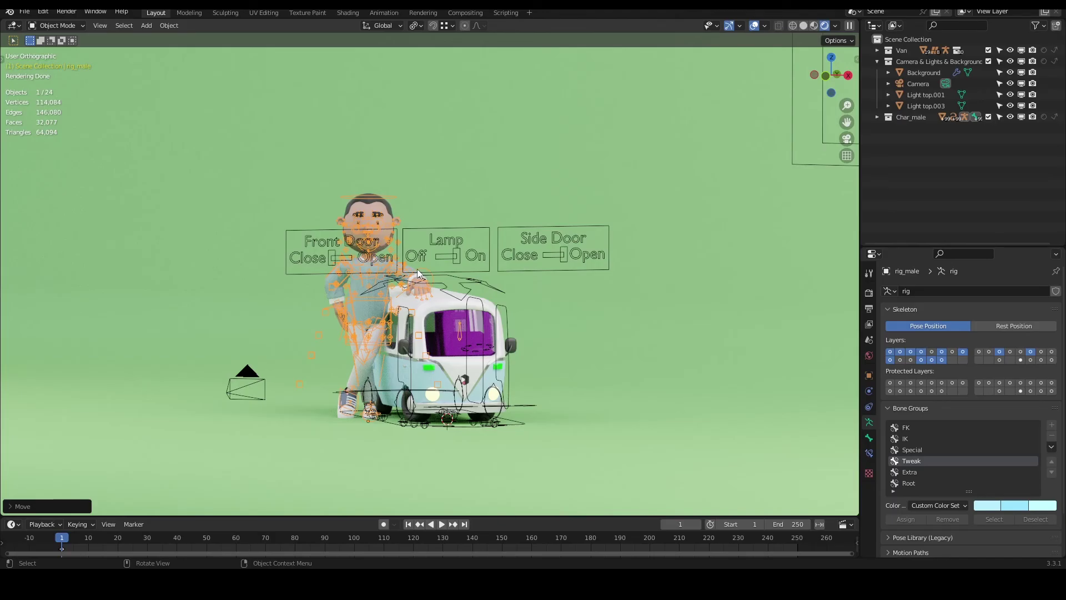
scroll(416, 295, "up", 3)
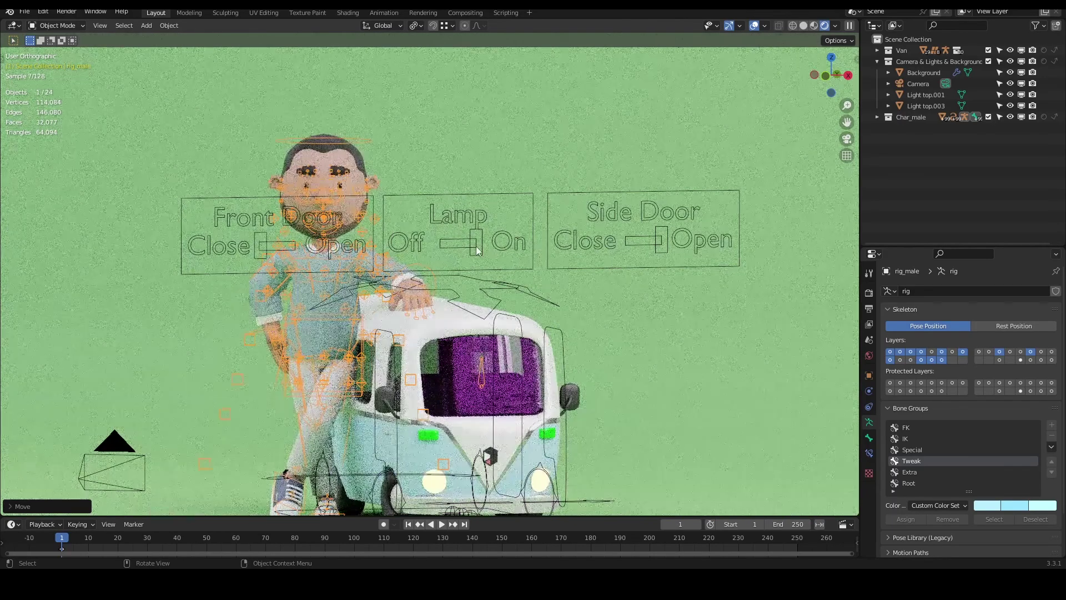
scroll(414, 298, "up", 6)
scroll(414, 298, "down", 6)
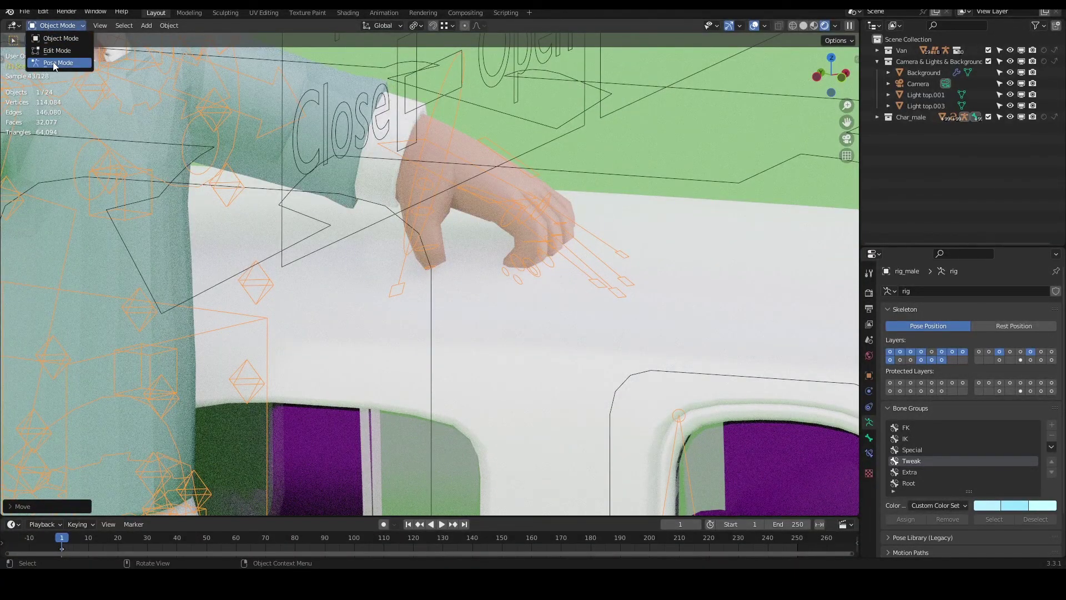
Enter Pose Mode and try to rotate a finger control of the hand resting on the van's roof
left_click(50, 58)
left_click(520, 214)
key("r")
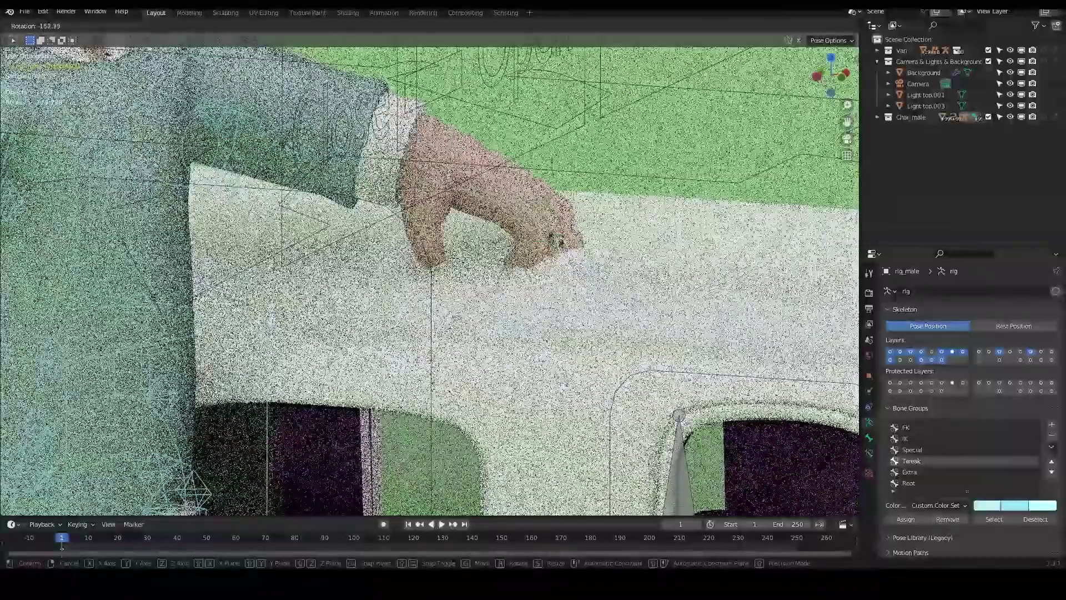
left_click(558, 252)
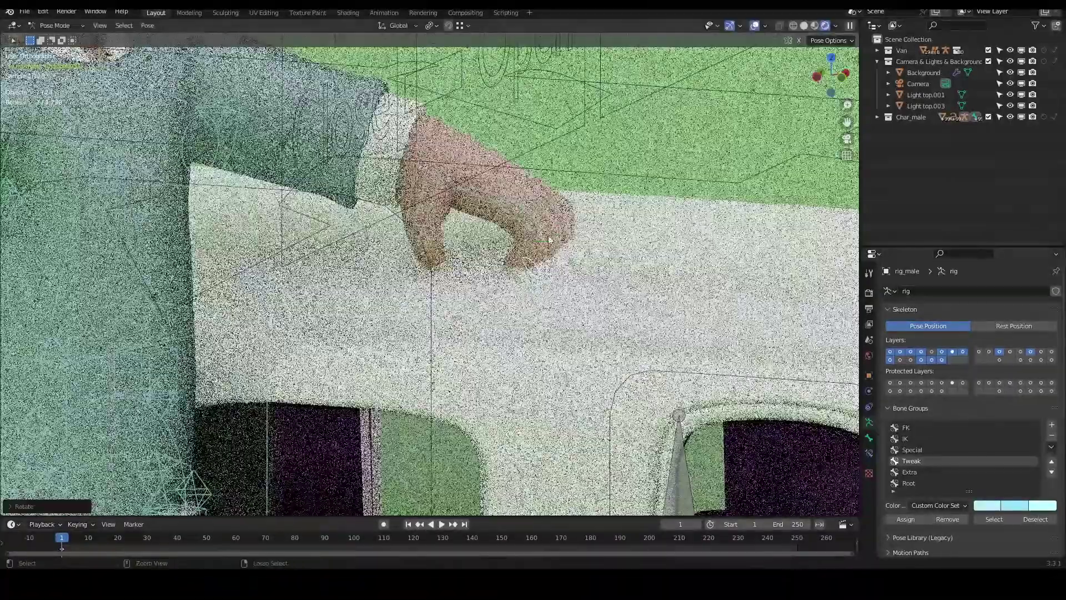
key("ctrl+a")
key("Escape")
Select the four finger base controls of the hand on the van's roof and rotate them together by about -23°
left_click(513, 207, "shift")
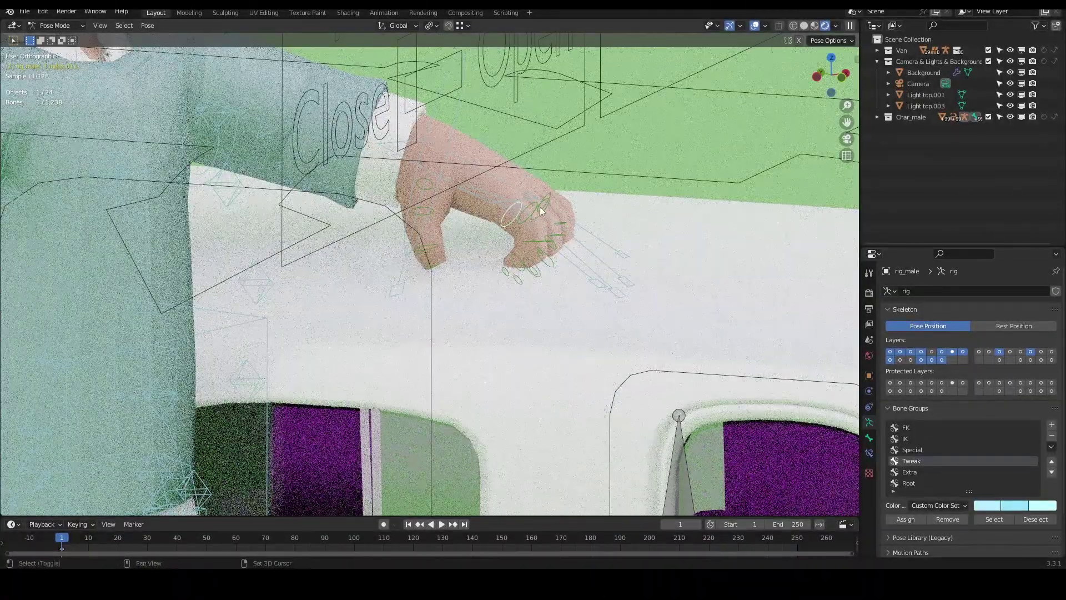
left_click(543, 207, "shift")
left_click(548, 192, "shift")
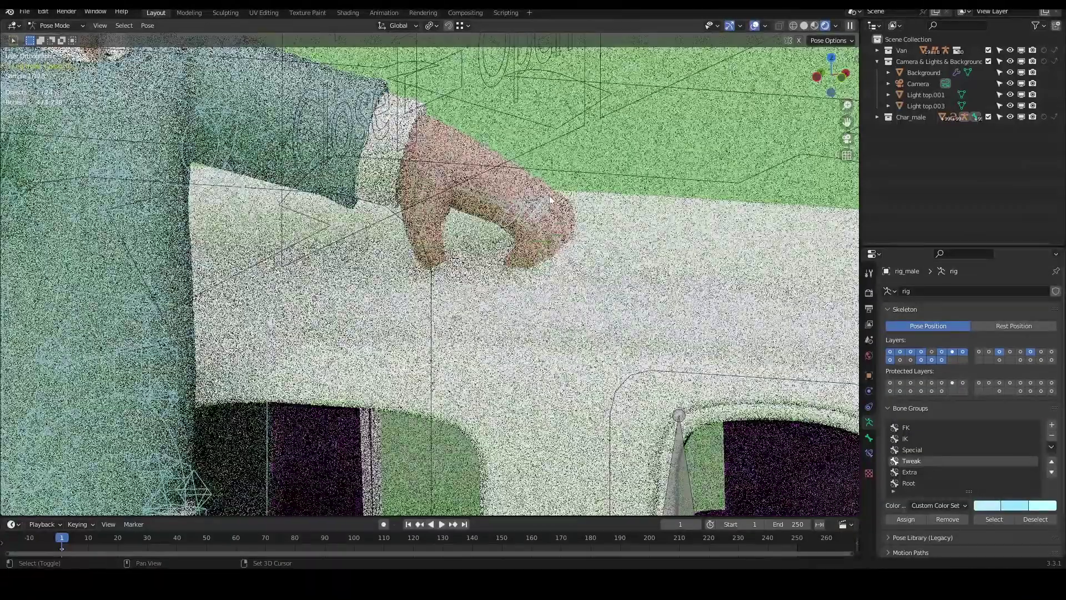
key("r")
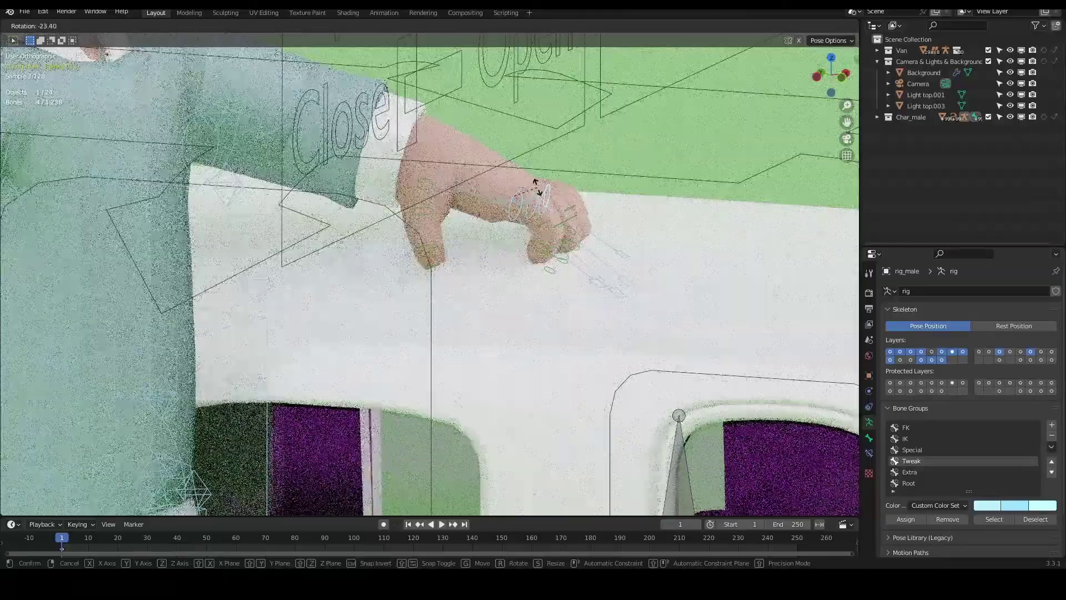
left_click(548, 219)
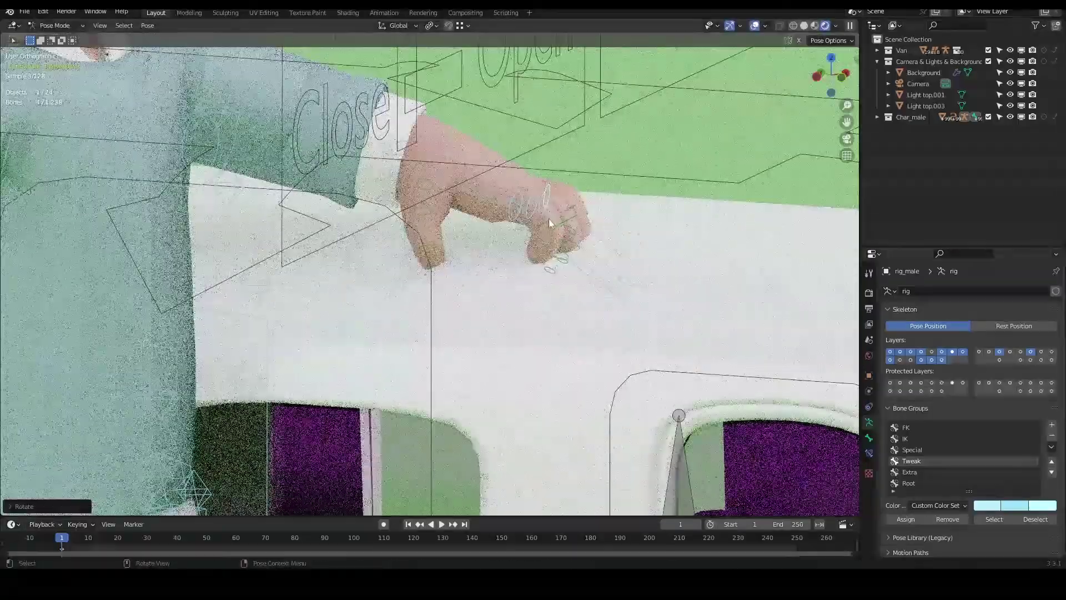
Examine the whole character's leaning pose beside the van from several distances and angles
middle_click_drag(547, 223, 450, 260)
scroll(456, 234, "down", 8)
scroll(434, 259, "down", 1)
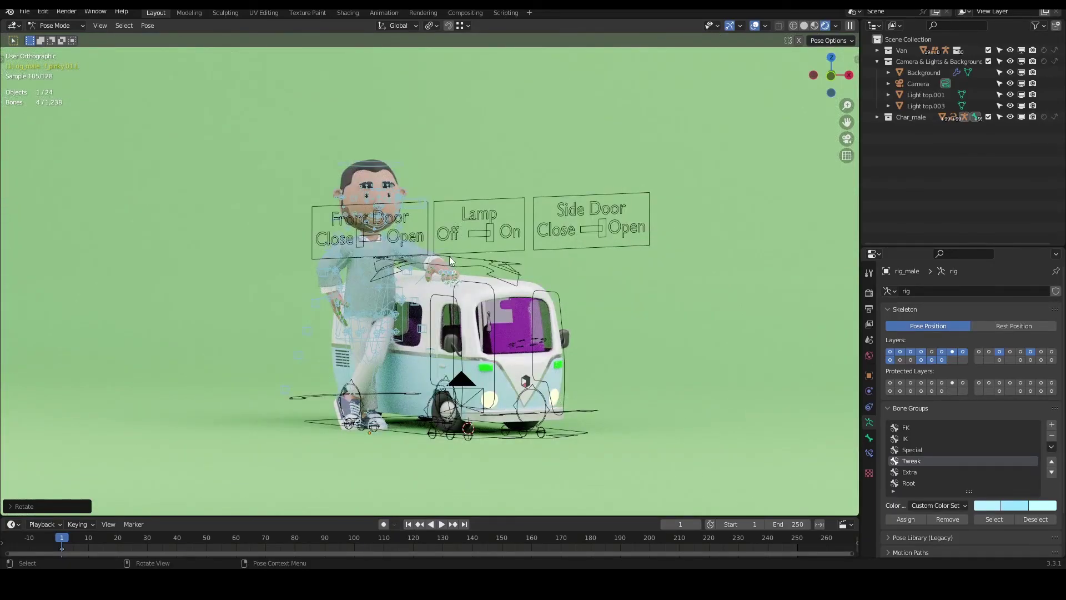
scroll(461, 257, "down", 3)
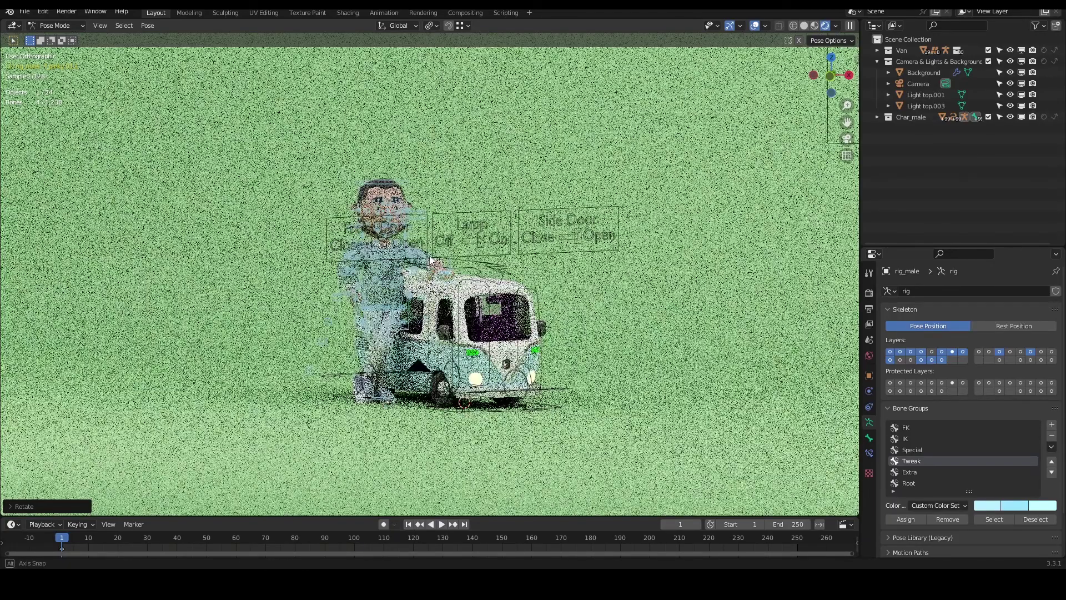
scroll(435, 255, "up", 4)
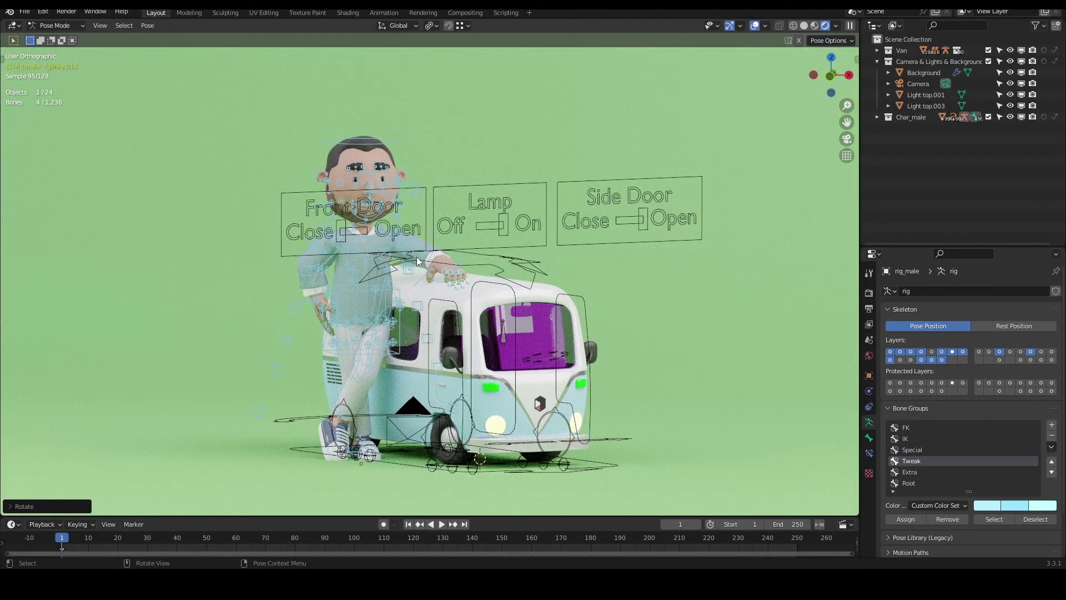
middle_click_drag(416, 257, 477, 294)
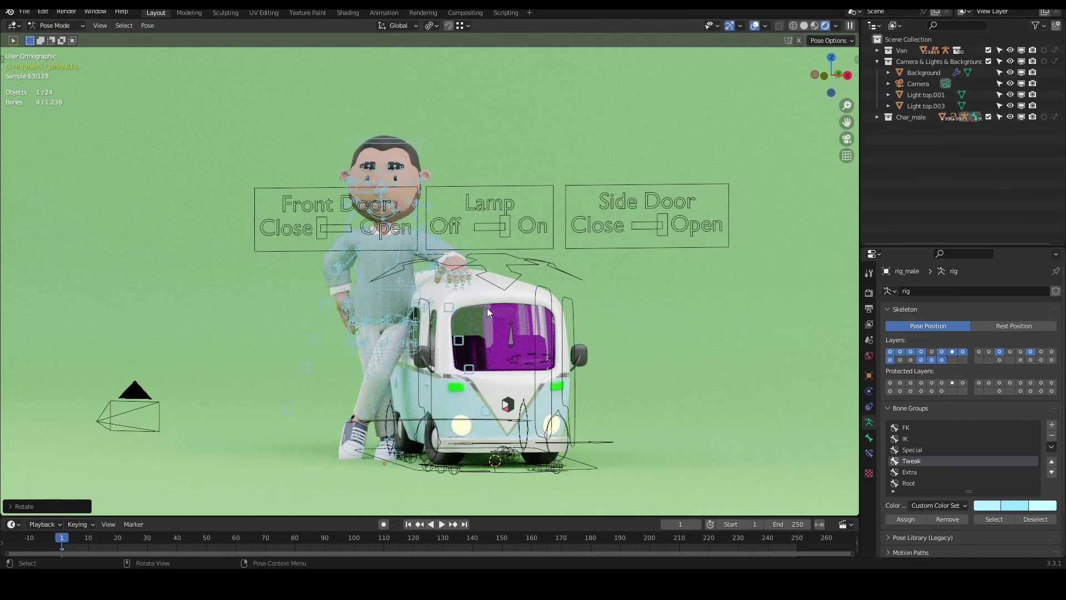